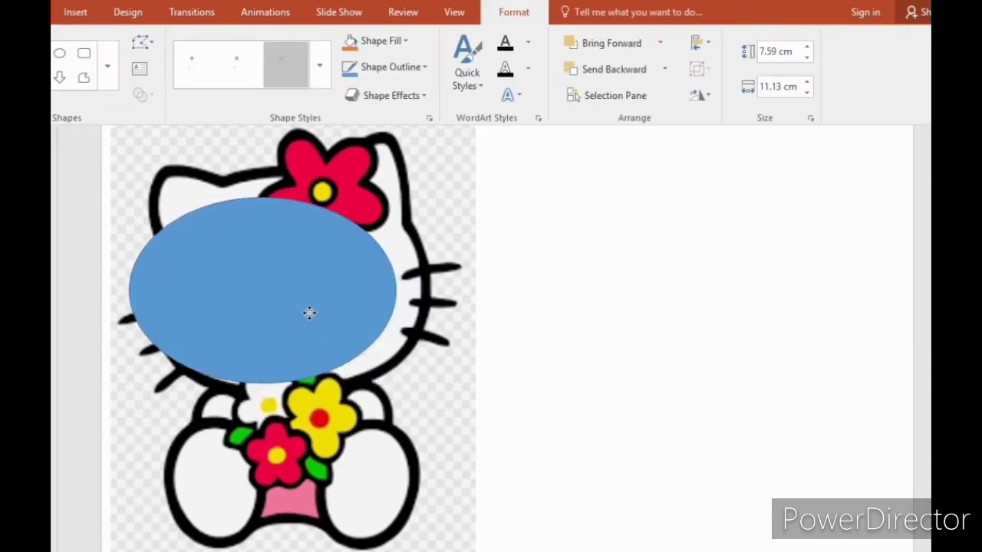
# Resize and position the blue oval over the reference cat's head, about 9.32 cm high by 11.13 cm wide.
pyautogui.moveTo(284, 205); pyautogui.dragTo(276, 172)
pyautogui.moveTo(409, 280); pyautogui.dragTo(410, 280)
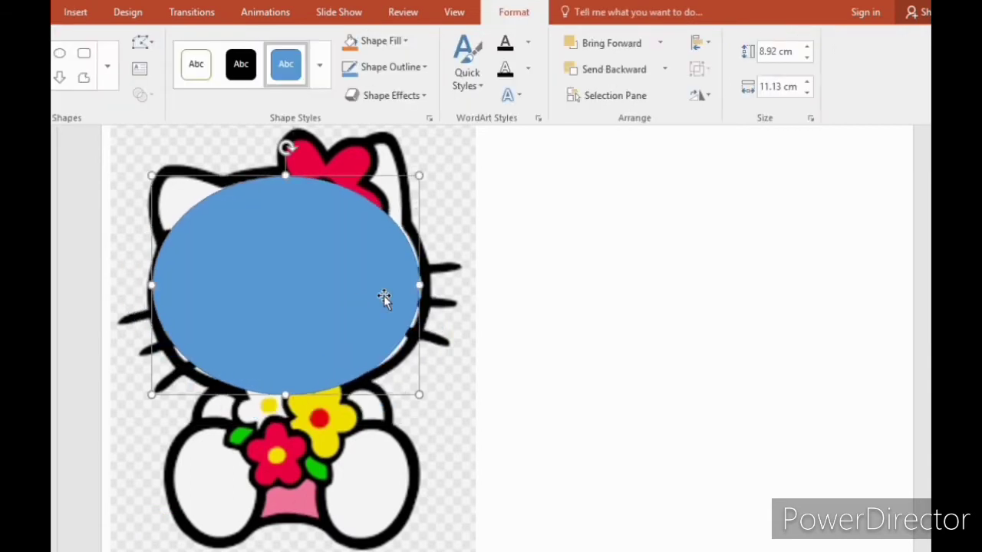
pyautogui.moveTo(285, 399); pyautogui.dragTo(284, 409)
pyautogui.moveTo(294, 329); pyautogui.dragTo(271, 307)
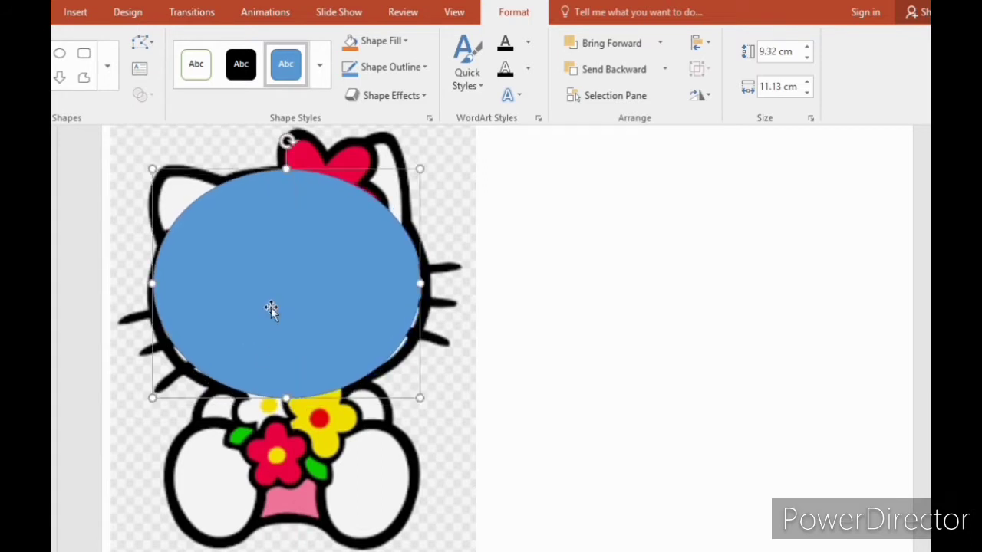
# Edit the oval's points so its lower curves bulge outward to match the cheeks on both sides of the reference head.
pyautogui.click(140, 42)
pyautogui.click(164, 86)
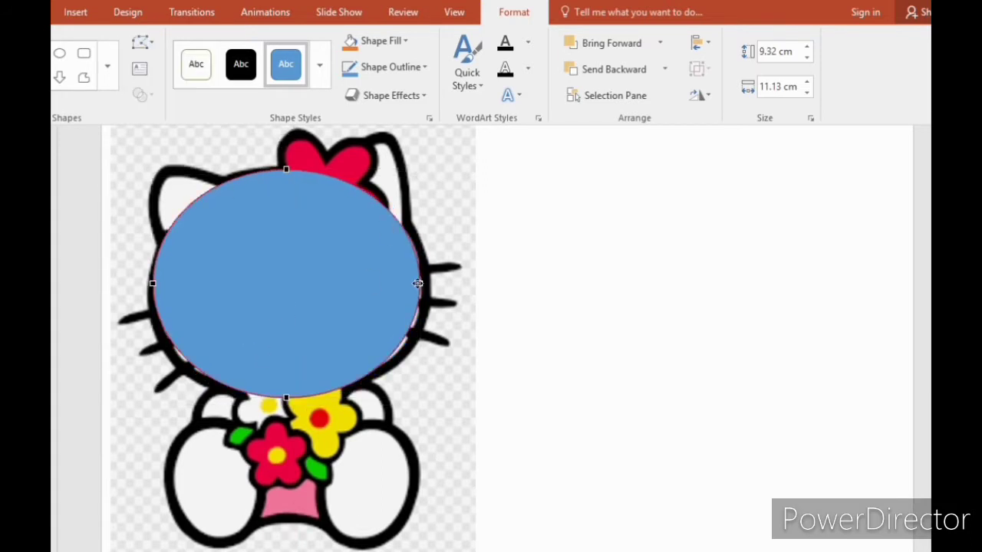
pyautogui.moveTo(418, 345); pyautogui.dragTo(430, 351)
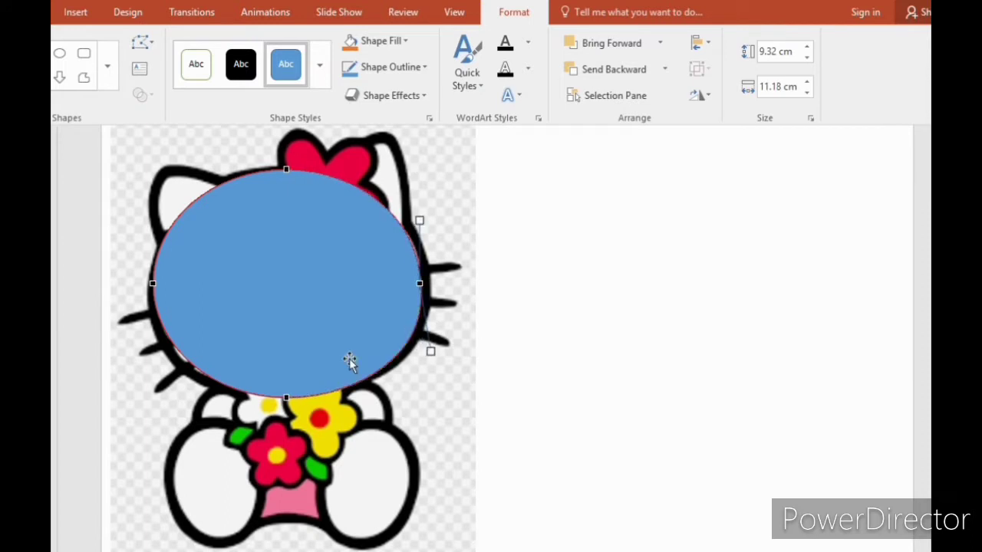
pyautogui.click(152, 284)
pyautogui.moveTo(153, 348); pyautogui.dragTo(137, 358)
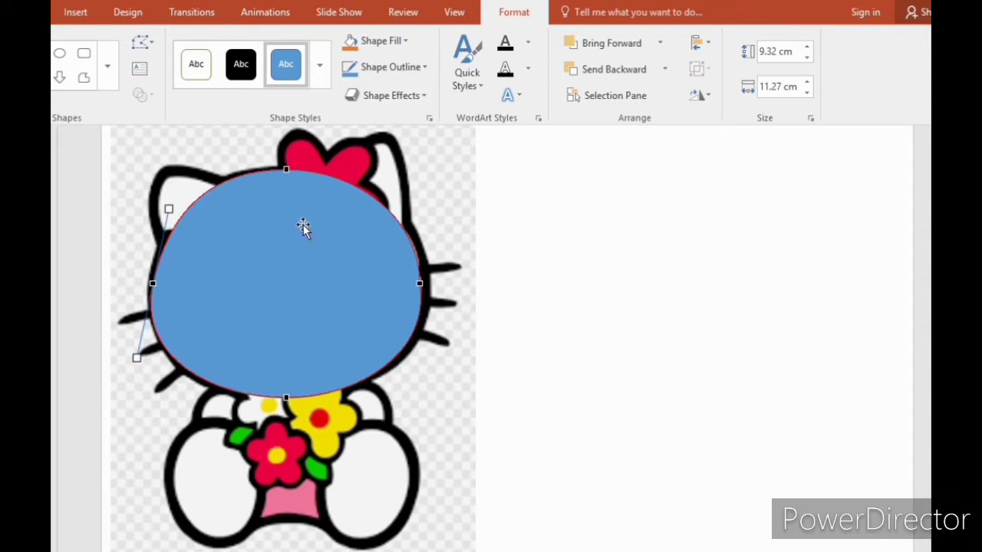
# Give the head shape a white fill with a 6 pt black outline and move it to the blank area beside the reference.
pyautogui.click(407, 41)
pyautogui.click(342, 82)
pyautogui.click(387, 67)
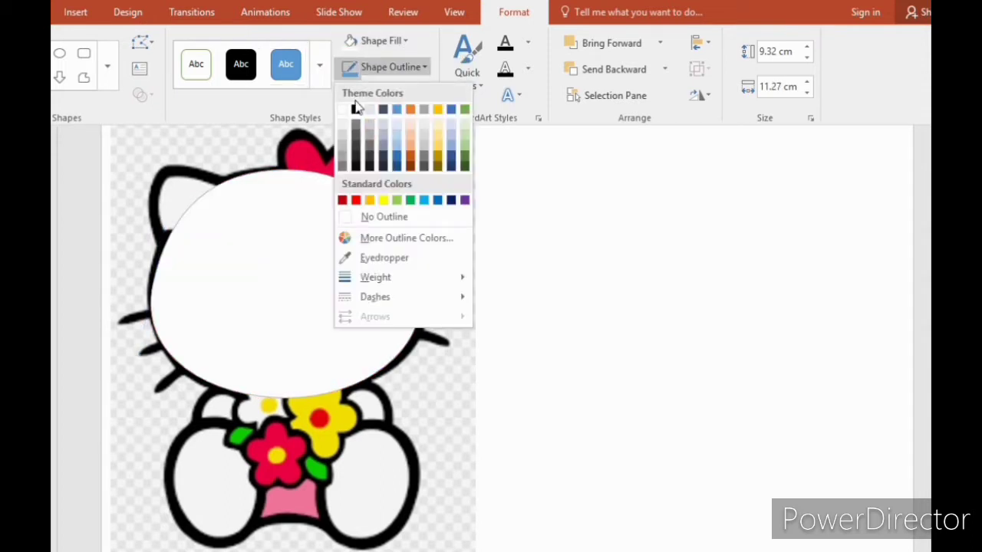
pyautogui.click(356, 109)
pyautogui.click(387, 67)
pyautogui.moveTo(379, 277)
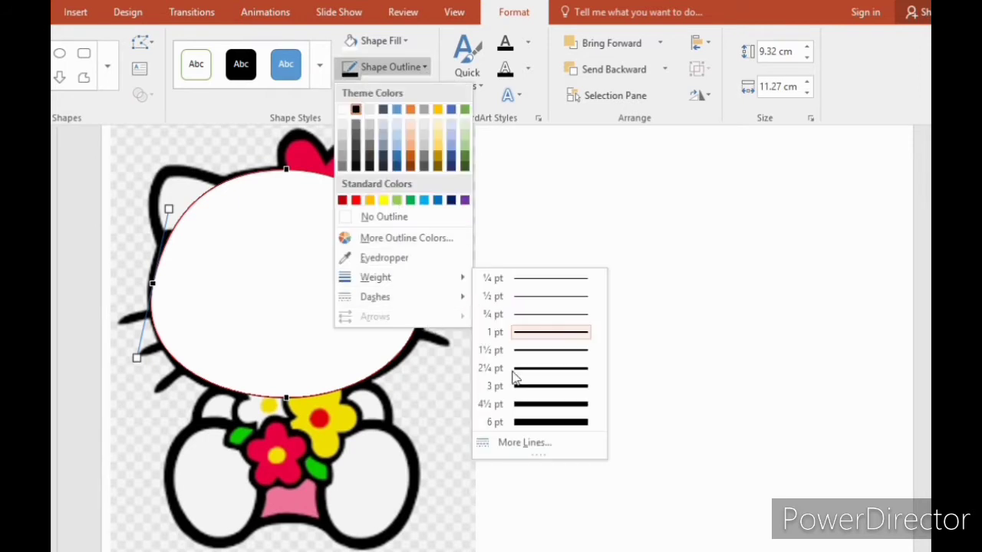
pyautogui.click(550, 422)
pyautogui.moveTo(201, 267); pyautogui.dragTo(607, 261)
pyautogui.click(606, 441)
# Insert a triangle over the reference's left ear, tilted to the left and about 2.83 cm by 2.97 cm.
pyautogui.click(77, 14)
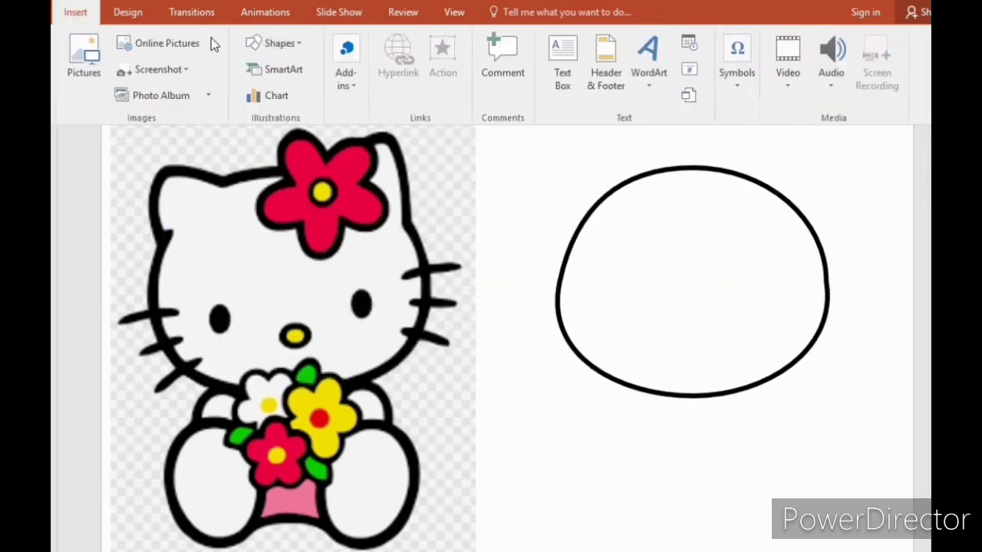
pyautogui.click(279, 43)
pyautogui.click(341, 87)
pyautogui.moveTo(173, 180); pyautogui.dragTo(243, 282)
pyautogui.moveTo(206, 151); pyautogui.dragTo(163, 171)
pyautogui.moveTo(195, 234); pyautogui.dragTo(179, 212)
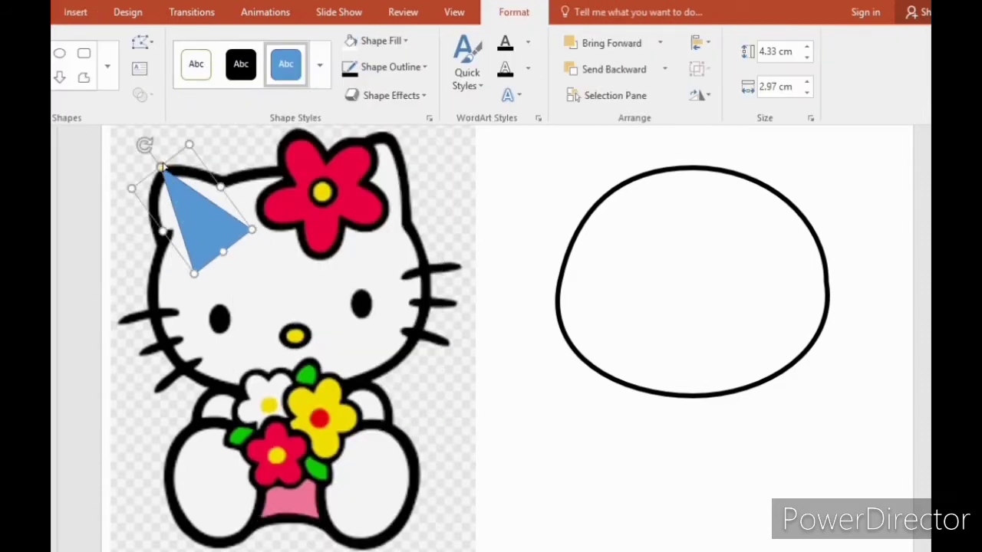
pyautogui.moveTo(162, 167)
pyautogui.mouseDown()
pyautogui.moveTo(168, 175)
pyautogui.moveTo(161, 170)
pyautogui.mouseUp()
pyautogui.moveTo(225, 253); pyautogui.dragTo(204, 204)
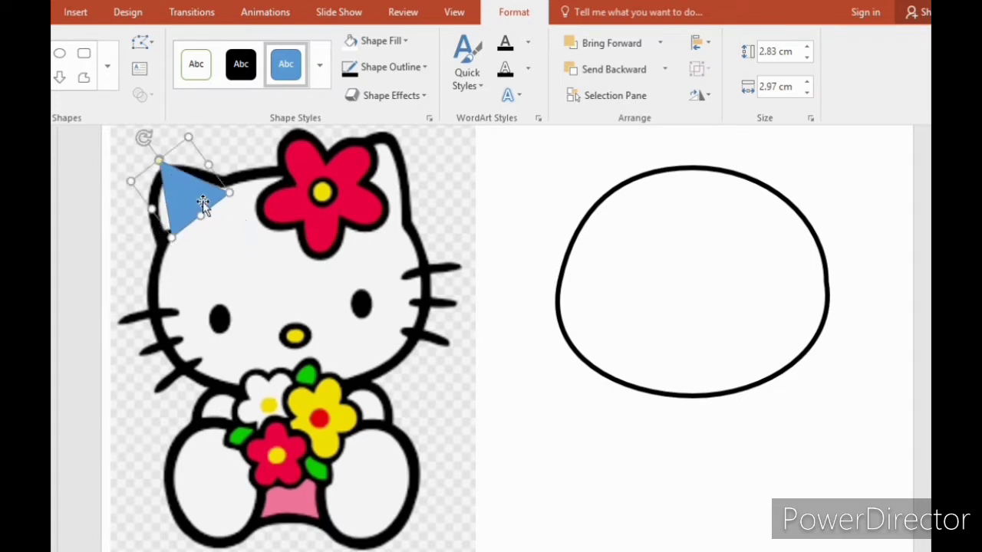
# Edit the triangle's points to follow the left ear's curved sides and reach the head outline, about 2.69 cm by 4.3 cm.
pyautogui.click(140, 42)
pyautogui.click(160, 88)
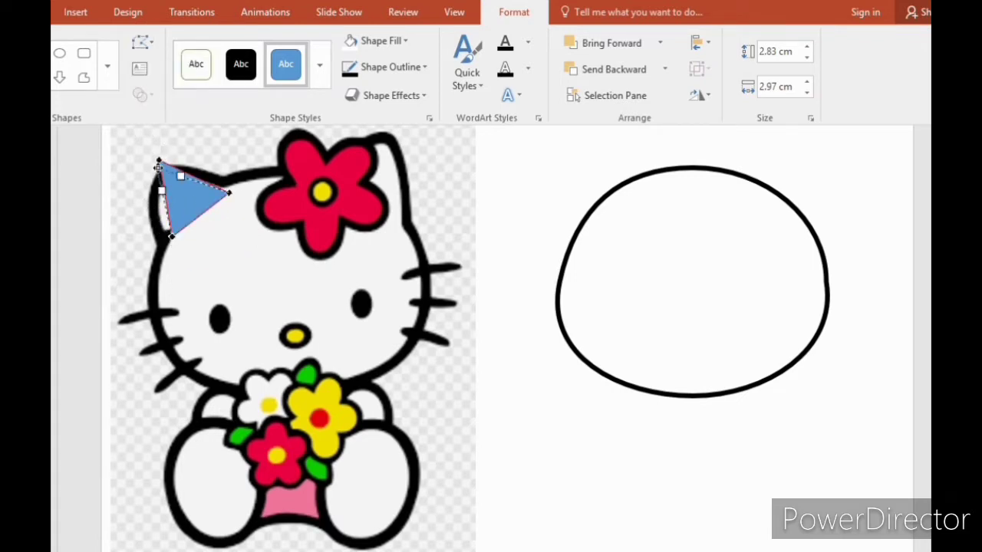
pyautogui.moveTo(157, 169); pyautogui.dragTo(156, 174)
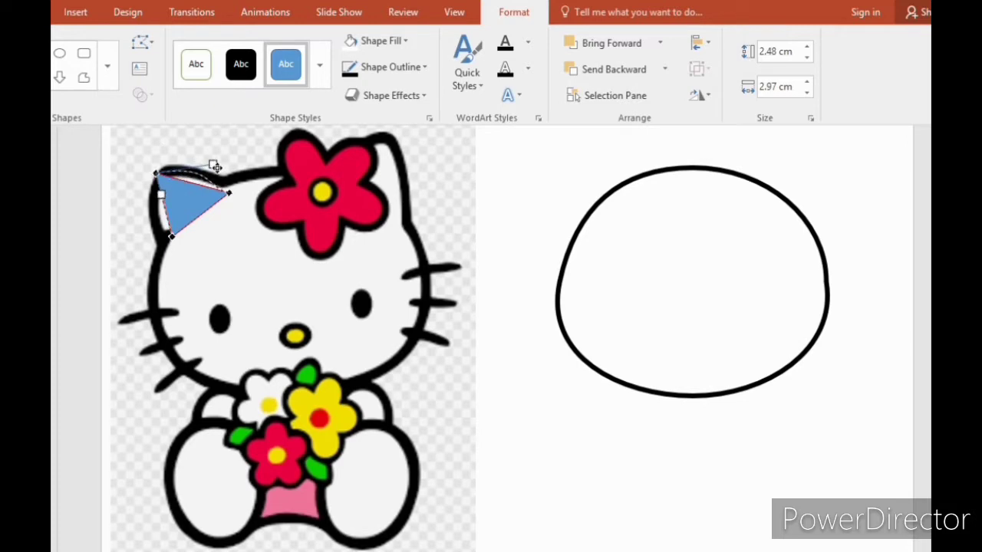
pyautogui.moveTo(220, 169); pyautogui.dragTo(221, 171)
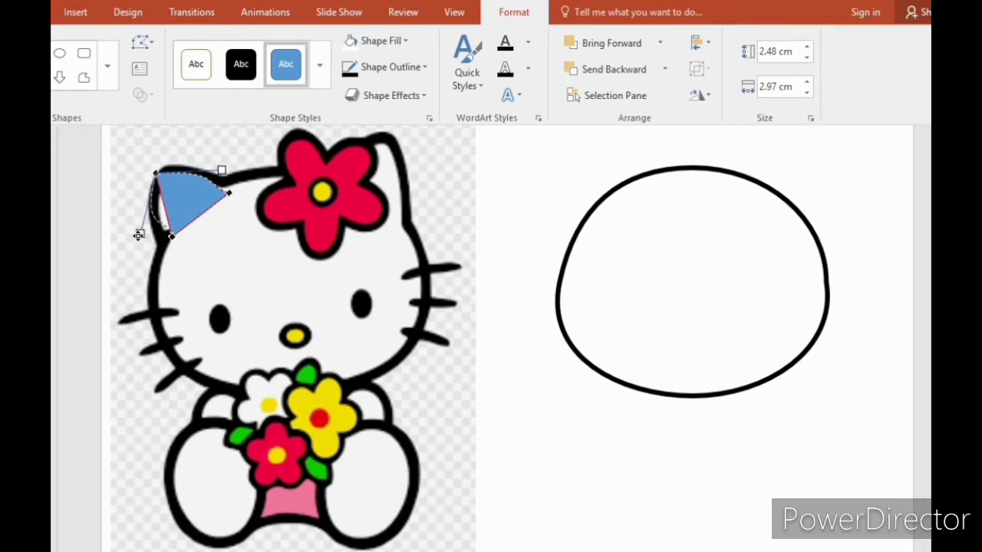
pyautogui.moveTo(148, 230); pyautogui.dragTo(162, 247)
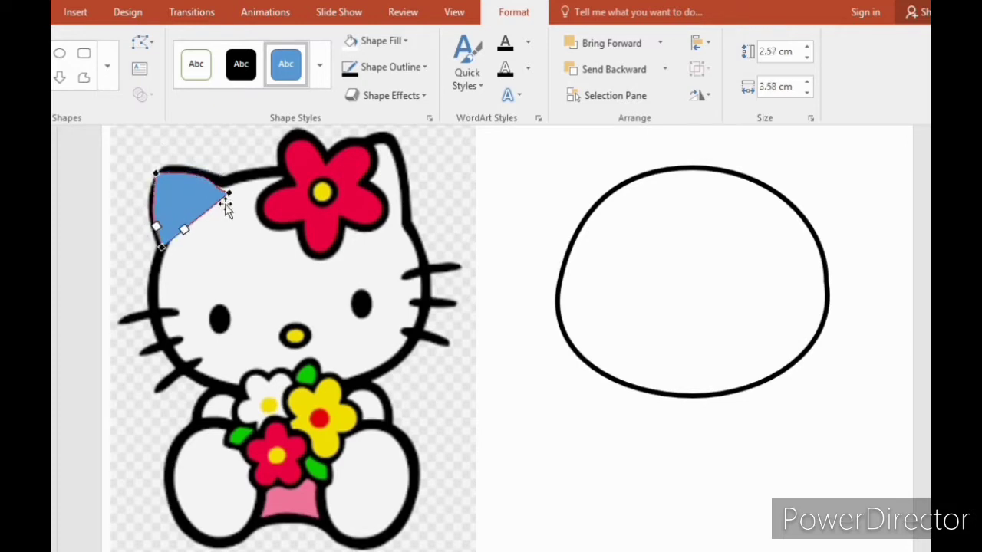
pyautogui.moveTo(233, 192); pyautogui.dragTo(190, 187)
pyautogui.click(191, 189)
# Give the ear a thicker black outline and white fill, and place it on the upper-left edge of the drawn head.
pyautogui.click(235, 77)
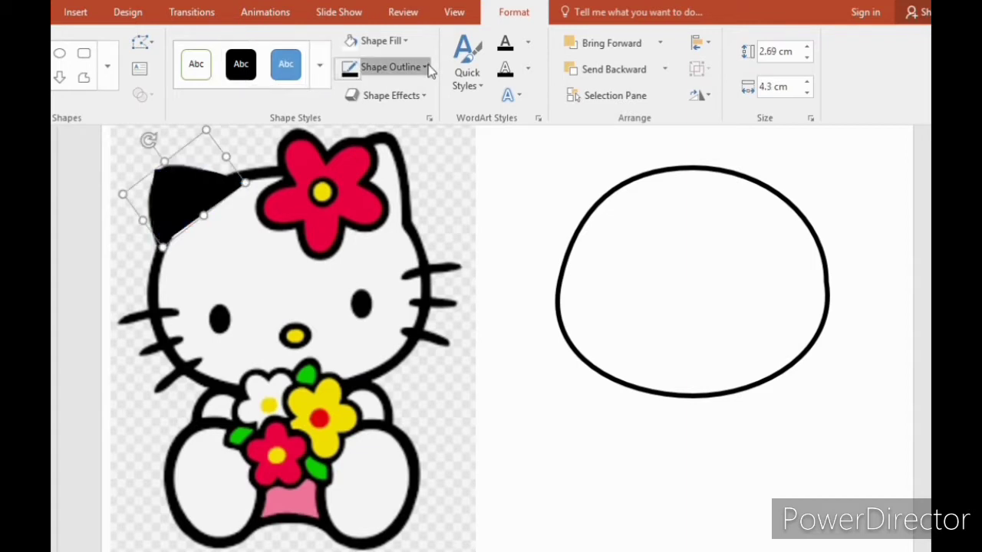
pyautogui.click(395, 67)
pyautogui.moveTo(399, 277)
pyautogui.click(543, 384)
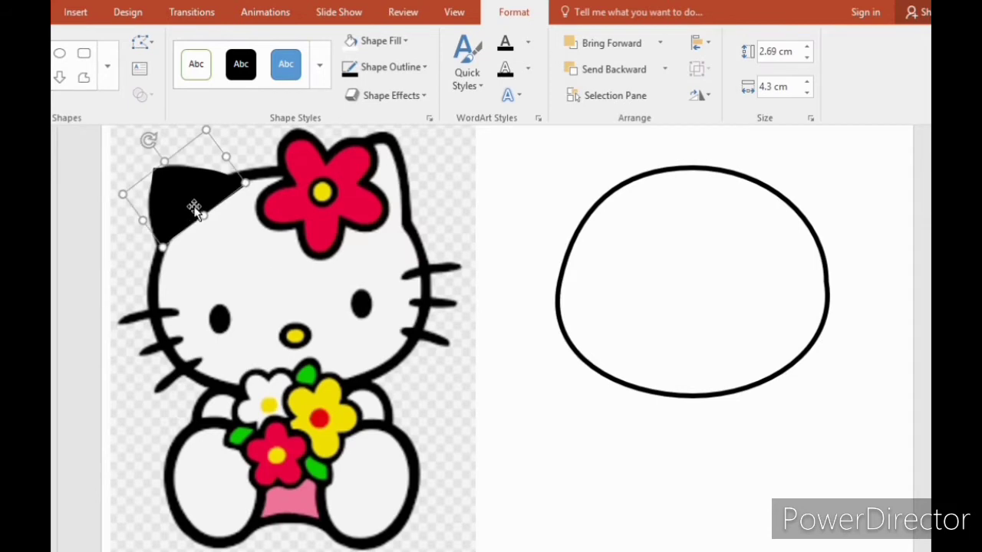
pyautogui.moveTo(189, 198)
pyautogui.mouseDown()
pyautogui.moveTo(550, 176)
pyautogui.moveTo(576, 199)
pyautogui.moveTo(605, 191)
pyautogui.mouseUp()
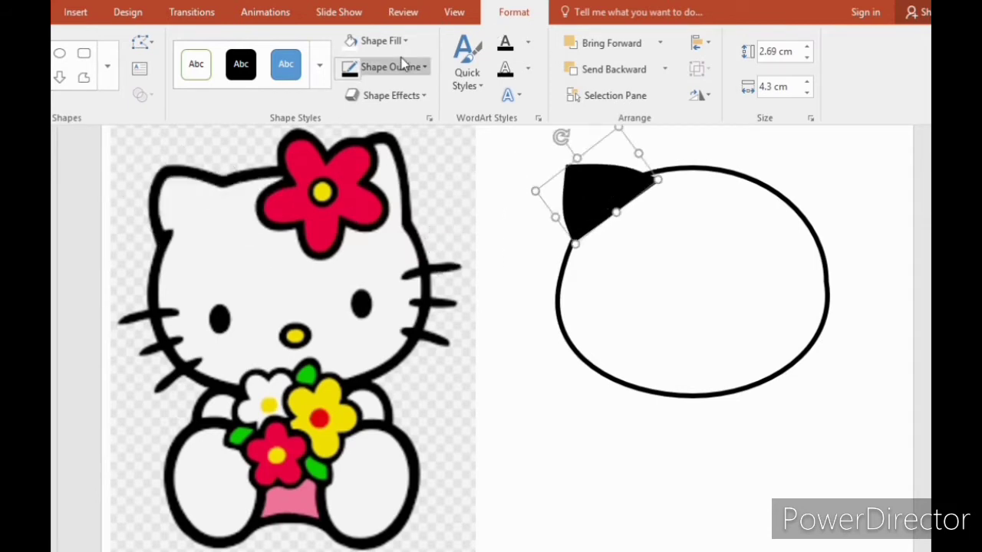
pyautogui.click(357, 46)
pyautogui.keyDown('shift'); pyautogui.click(655, 243); pyautogui.keyUp('shift')
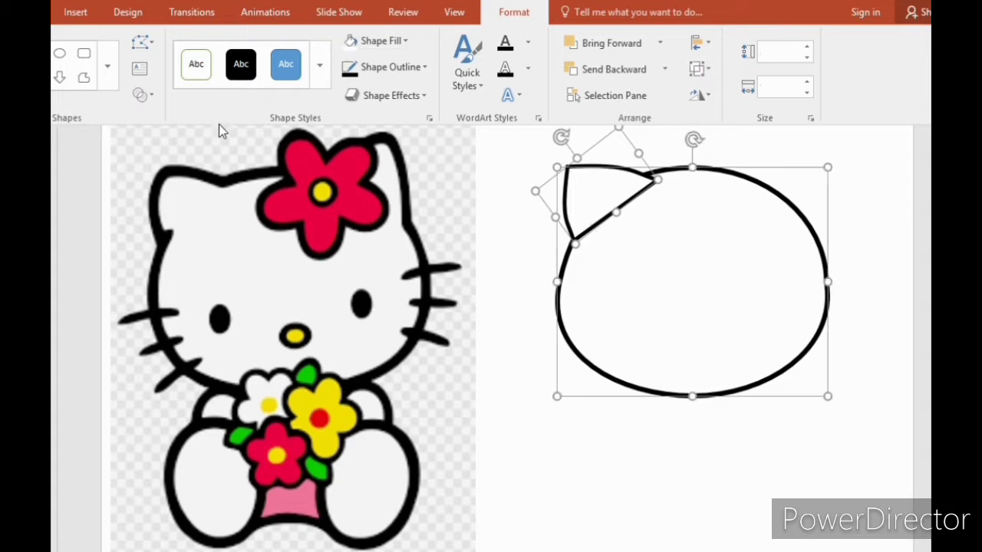
pyautogui.click(142, 94)
pyautogui.click(159, 113)
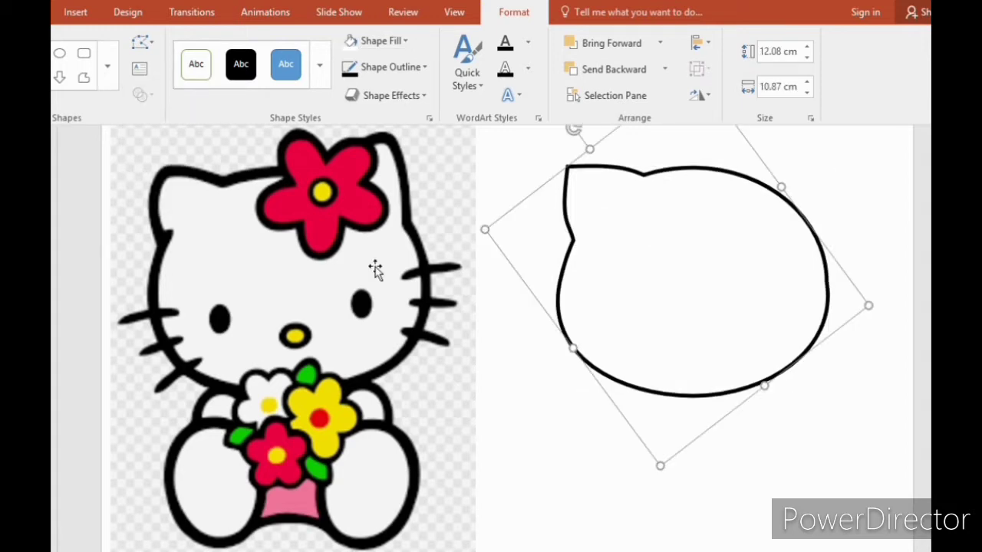
pyautogui.hotkey('ctrl', 'z')
pyautogui.click(483, 338)
# Duplicate the ear and set the copy aside in the blank space below the drawn head.
pyautogui.click(564, 192)
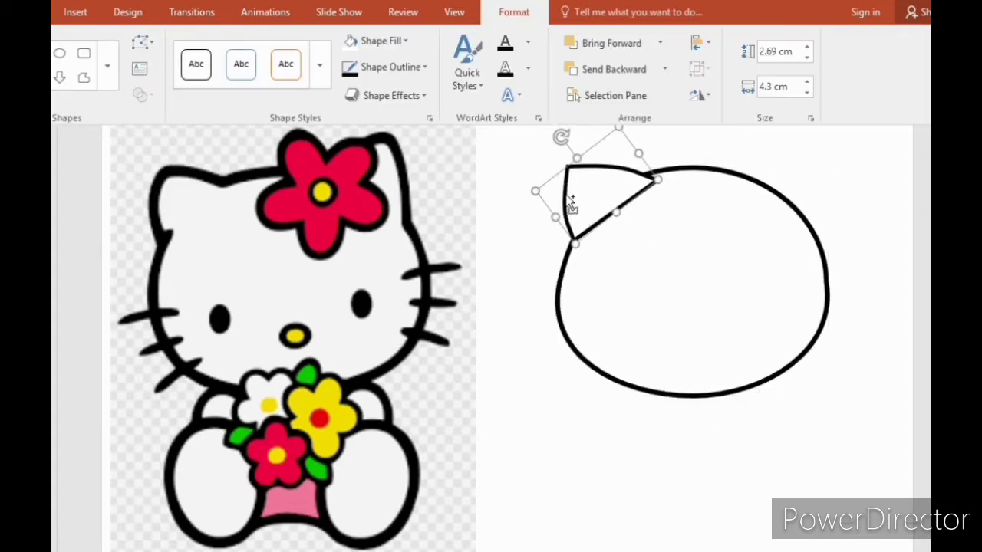
pyautogui.hotkey('ctrl', 'c')
pyautogui.hotkey('ctrl', 'v')
pyautogui.moveTo(589, 217); pyautogui.dragTo(528, 491)
# Merge the head and the left ear into one shape with Union.
pyautogui.click(625, 251)
pyautogui.keyDown('shift'); pyautogui.click(564, 189); pyautogui.keyUp('shift')
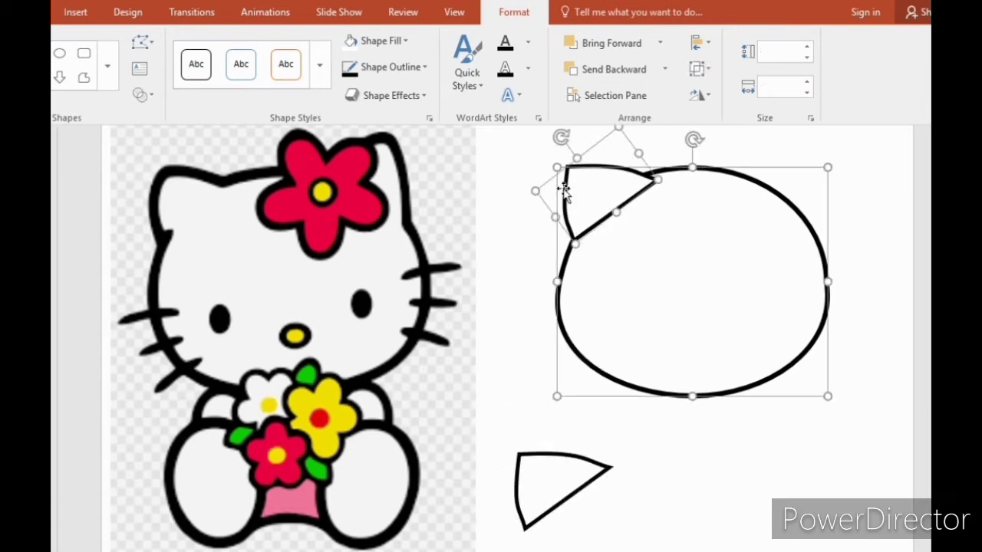
pyautogui.click(140, 93)
pyautogui.click(160, 114)
# Move the spare ear to the head's upper-right edge and flip it horizontally.
pyautogui.click(550, 481)
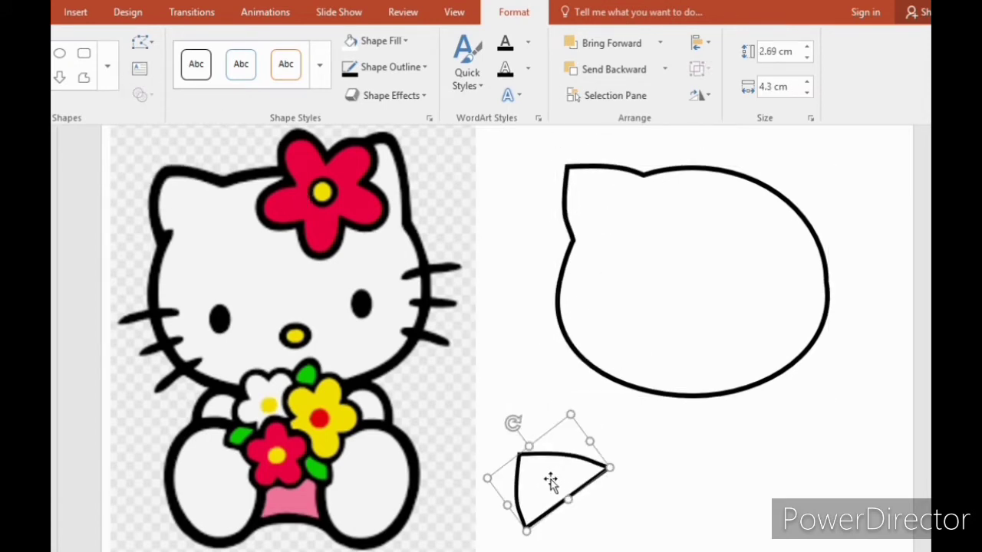
pyautogui.moveTo(550, 481); pyautogui.dragTo(775, 171)
pyautogui.click(695, 95)
pyautogui.click(736, 178)
# Merge the right ear with the head shape using Union.
pyautogui.keyDown('shift'); pyautogui.click(704, 245); pyautogui.keyUp('shift')
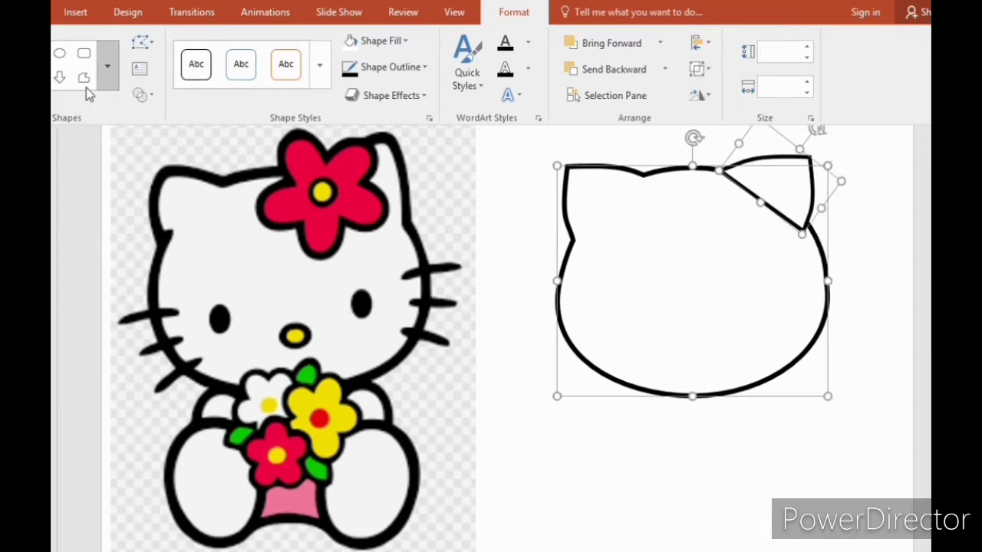
pyautogui.click(140, 94)
pyautogui.click(169, 123)
pyautogui.click(580, 474)
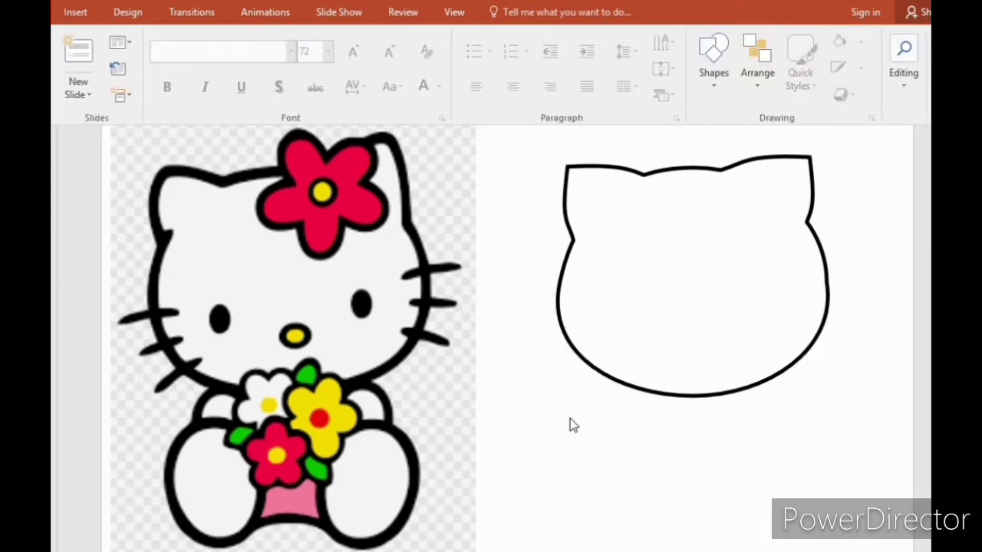
# Insert an oval over the left petal of the reference's head flower, rotated to match and about 2.82 cm by 1.59 cm.
pyautogui.click(75, 12)
pyautogui.click(274, 43)
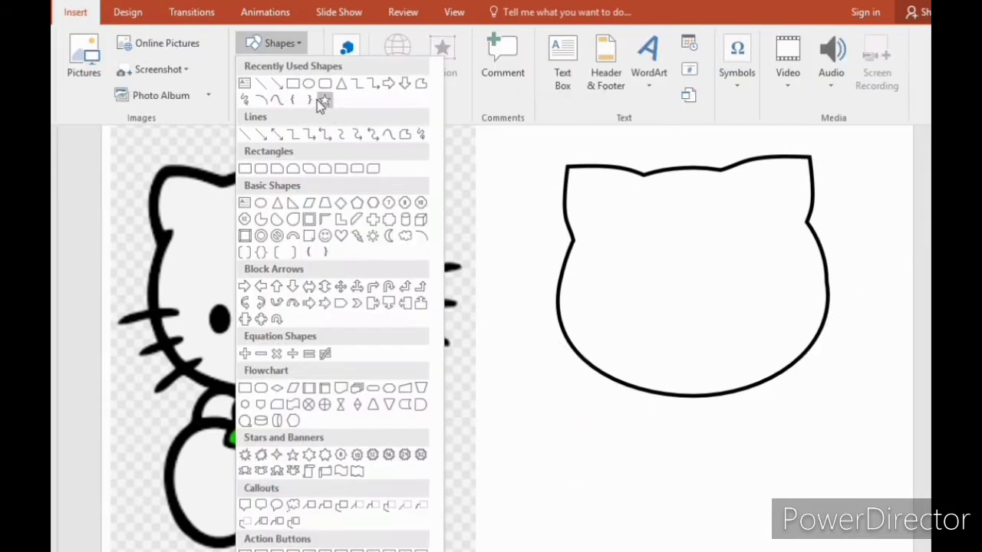
pyautogui.click(309, 84)
pyautogui.moveTo(313, 182)
pyautogui.mouseDown()
pyautogui.moveTo(323, 194)
pyautogui.moveTo(292, 193)
pyautogui.mouseUp()
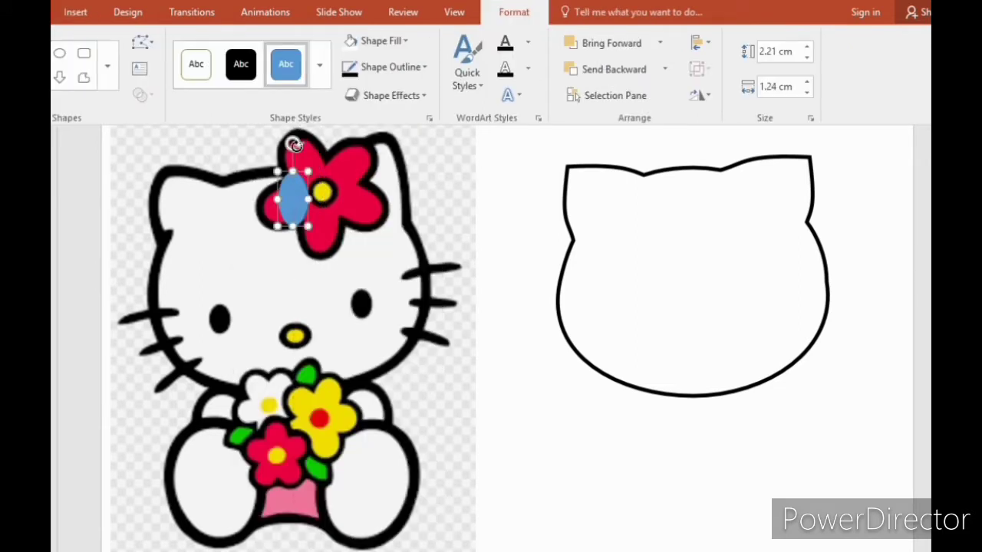
pyautogui.moveTo(296, 146); pyautogui.dragTo(319, 217)
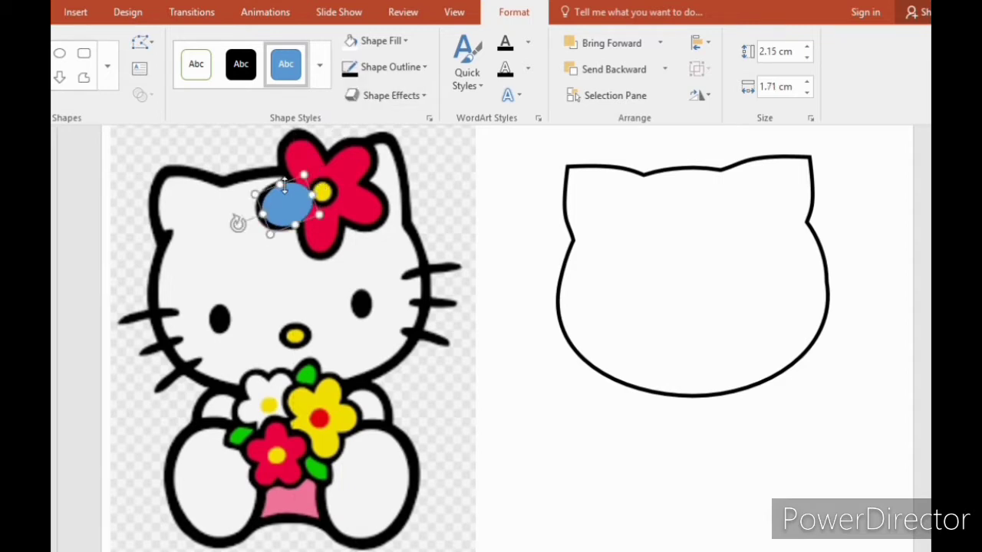
pyautogui.moveTo(279, 184); pyautogui.dragTo(330, 209)
pyautogui.moveTo(237, 219); pyautogui.dragTo(236, 220)
# Fill the petal oval with standard red and give it a 6 pt black outline.
pyautogui.click(402, 41)
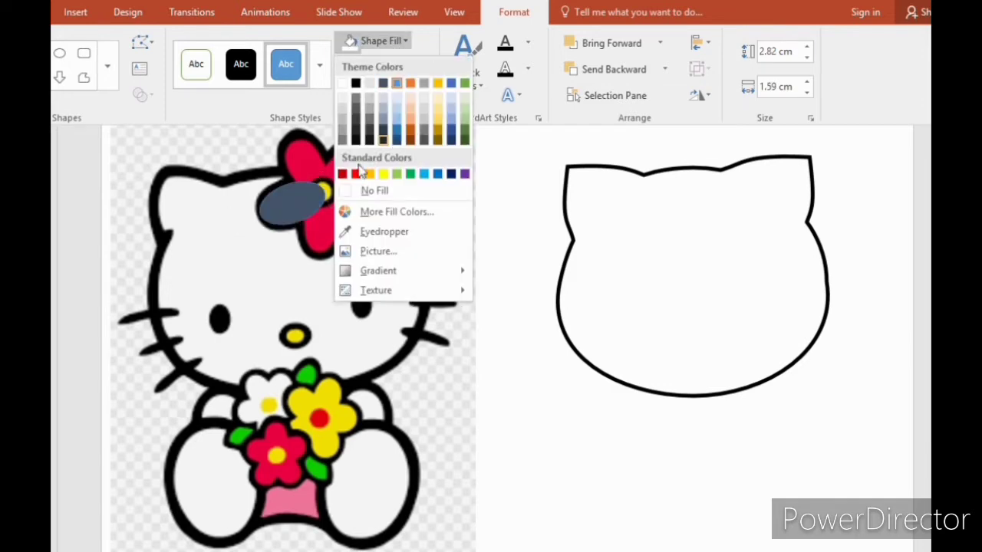
pyautogui.click(355, 175)
pyautogui.click(388, 67)
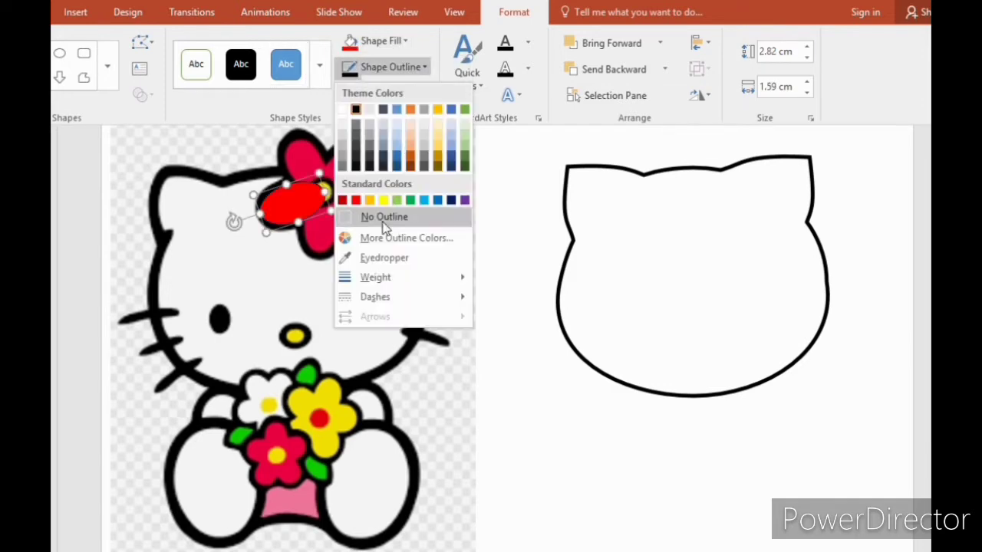
pyautogui.click(388, 223)
pyautogui.click(387, 67)
pyautogui.moveTo(398, 277)
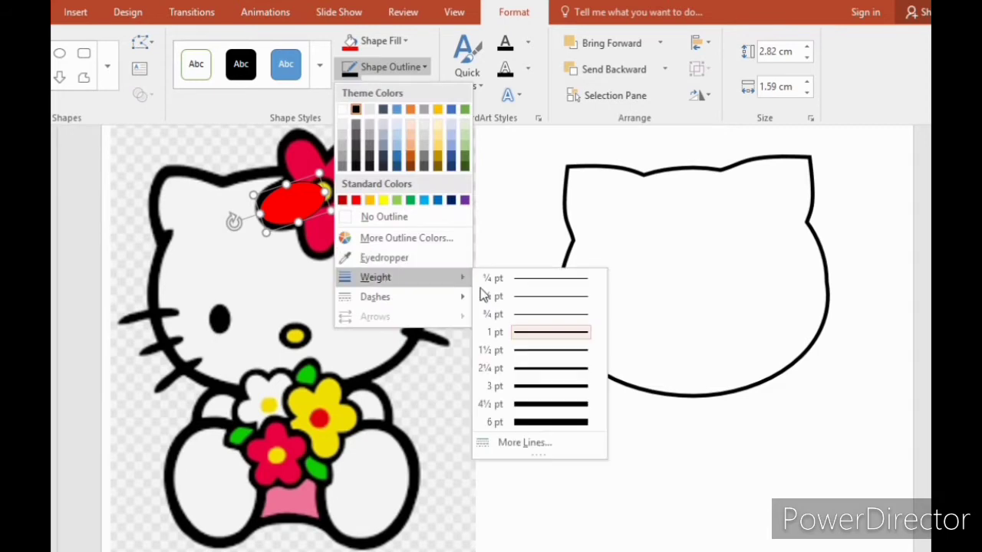
pyautogui.click(554, 427)
# Duplicate the red petal, placing one upright copy over the flower's bottom petal and another in the blank area beside the reference.
pyautogui.click(308, 204)
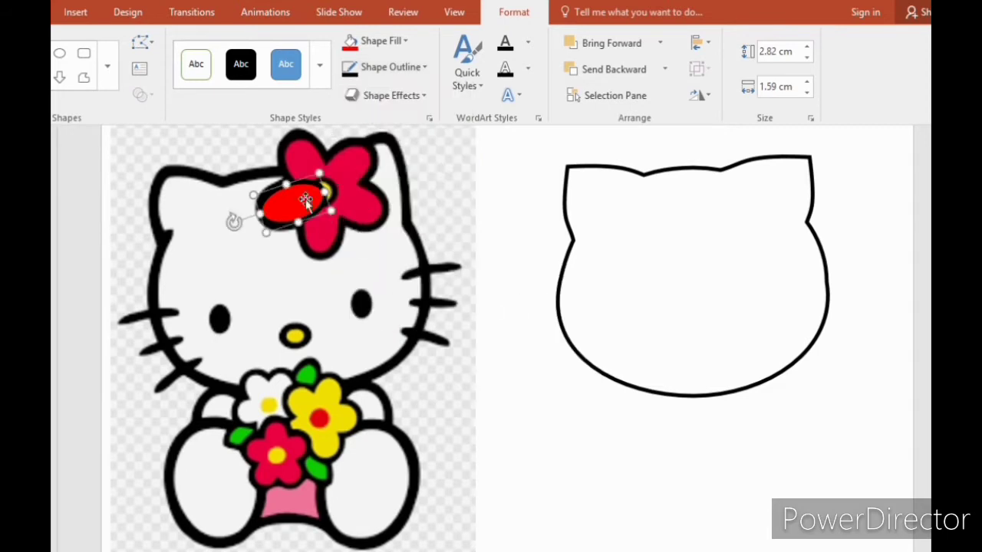
pyautogui.keyDown('ctrl'); pyautogui.click(309, 202); pyautogui.keyUp('ctrl')
pyautogui.click(308, 203)
pyautogui.hotkey('ctrl', 'c')
pyautogui.hotkey('ctrl', 'v')
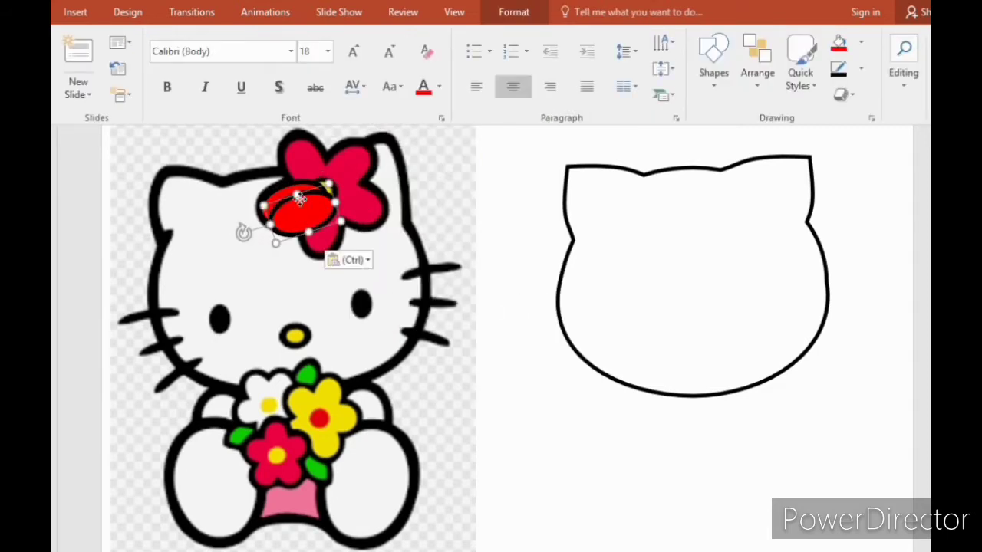
pyautogui.moveTo(300, 213); pyautogui.dragTo(327, 234)
pyautogui.moveTo(269, 250); pyautogui.dragTo(327, 285)
pyautogui.moveTo(335, 215); pyautogui.dragTo(456, 362)
# Merge the left and bottom petals of the head flower into one shape with Union.
pyautogui.click(314, 223)
pyautogui.keyDown('shift'); pyautogui.click(280, 207); pyautogui.keyUp('shift')
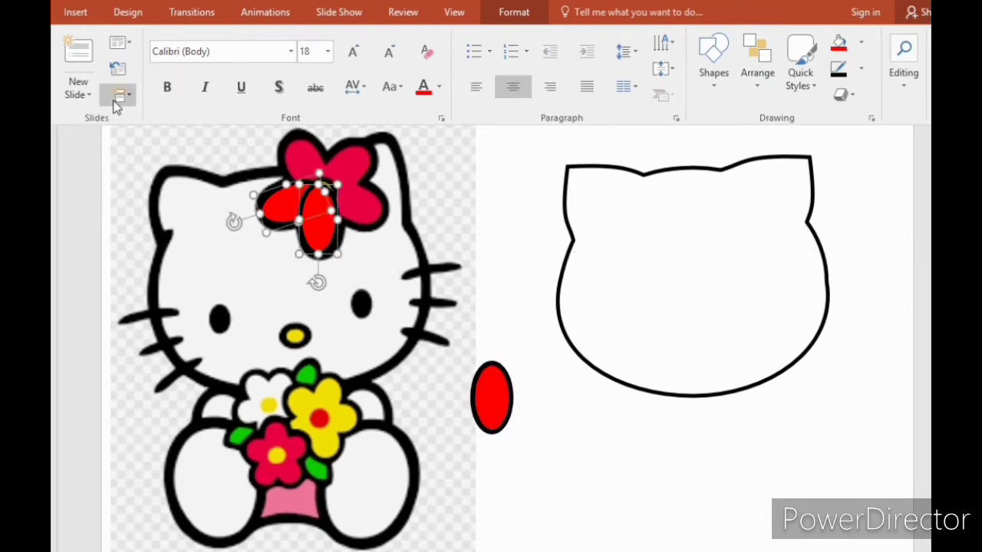
pyautogui.click(509, 15)
pyautogui.click(144, 93)
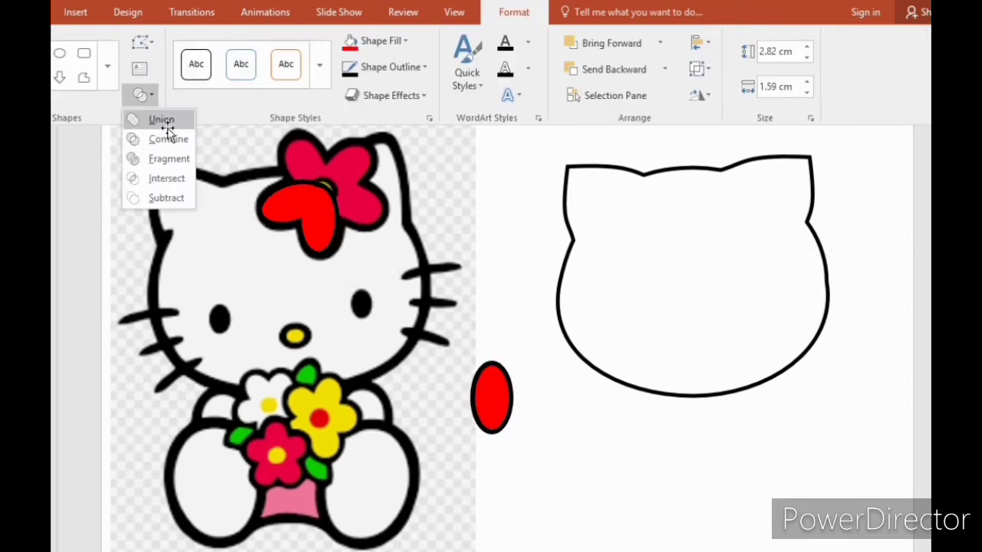
pyautogui.click(165, 123)
# Duplicate the two-petal shape, rotate the copy over the head flower's two right petals, and merge both shapes with Union.
pyautogui.hotkey('ctrl', 'c')
pyautogui.hotkey('ctrl', 'v')
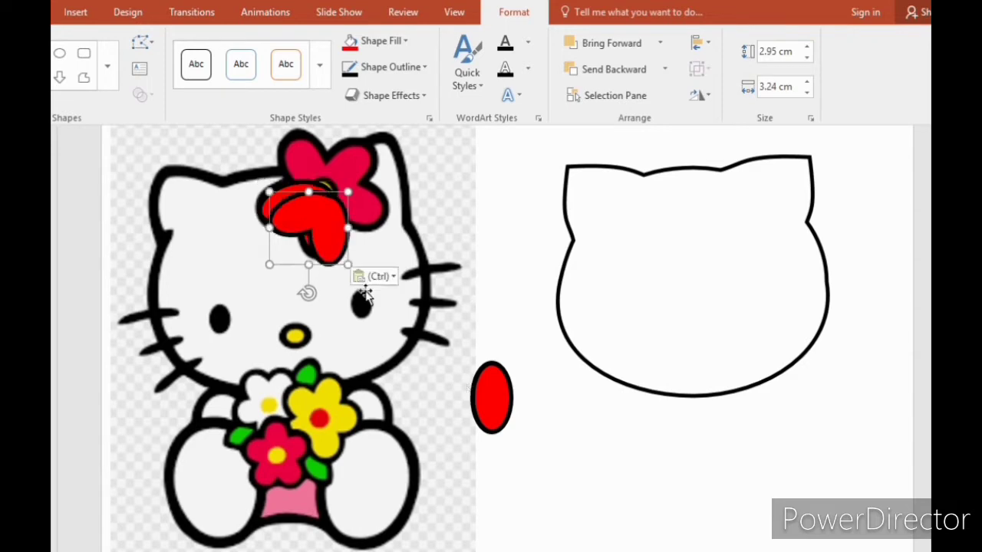
pyautogui.moveTo(308, 291); pyautogui.dragTo(357, 186)
pyautogui.moveTo(314, 228); pyautogui.dragTo(354, 190)
pyautogui.keyDown('shift'); pyautogui.click(289, 212); pyautogui.keyUp('shift')
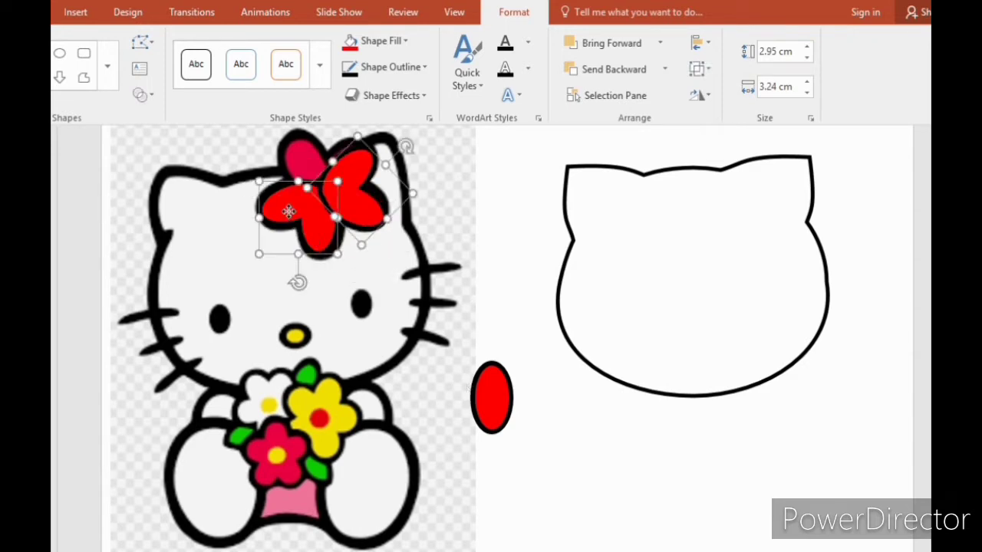
pyautogui.click(140, 95)
# Move the spare red petal over the head flower's top petal and rotate it to match the reference.
pyautogui.moveTo(491, 380); pyautogui.dragTo(313, 147)
pyautogui.moveTo(312, 230); pyautogui.dragTo(335, 221)
pyautogui.click(307, 160)
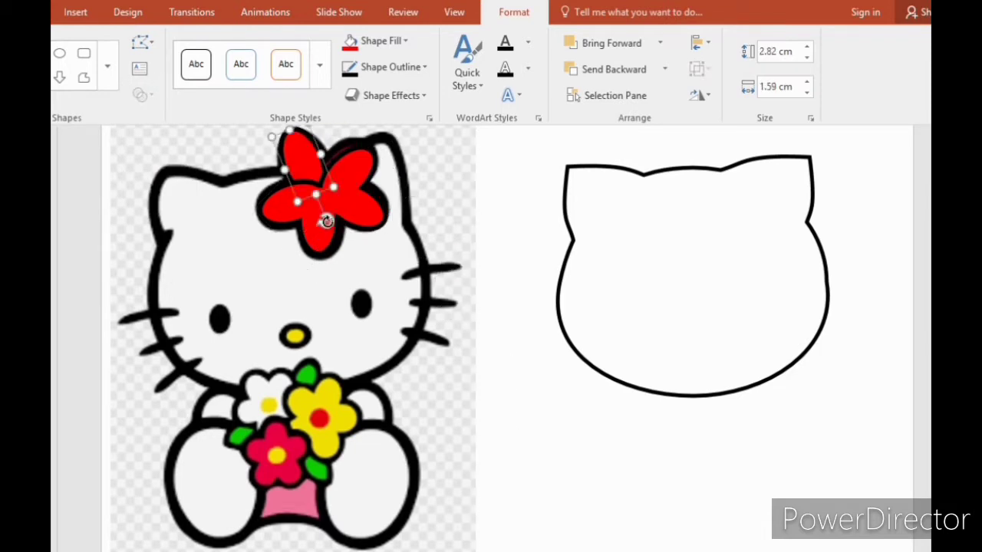
# Try to merge the top petal with the four-petal shape using Union.
pyautogui.keyDown('shift'); pyautogui.click(357, 195); pyautogui.keyUp('shift')
pyautogui.click(139, 94)
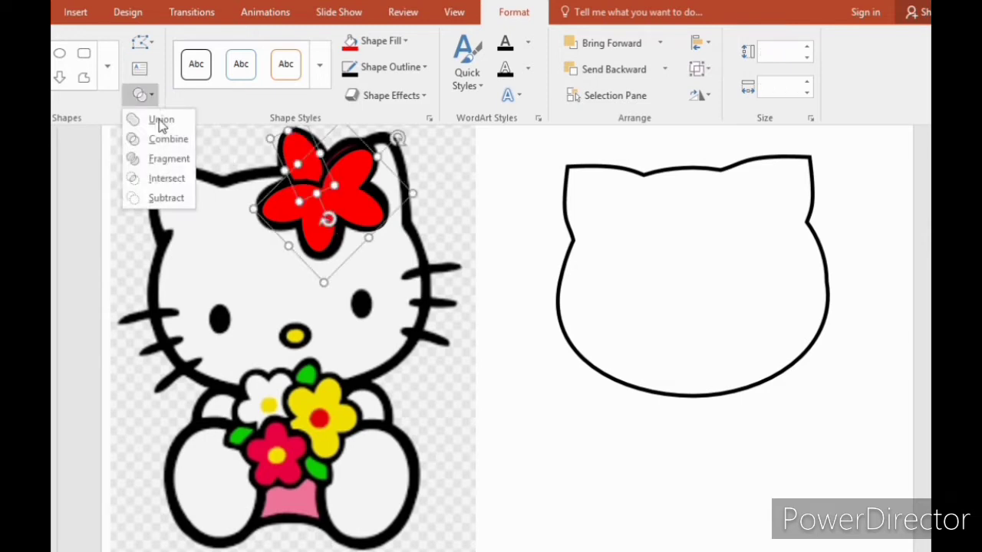
pyautogui.click(158, 120)
pyautogui.keyDown('shift'); pyautogui.click(301, 184); pyautogui.keyUp('shift')
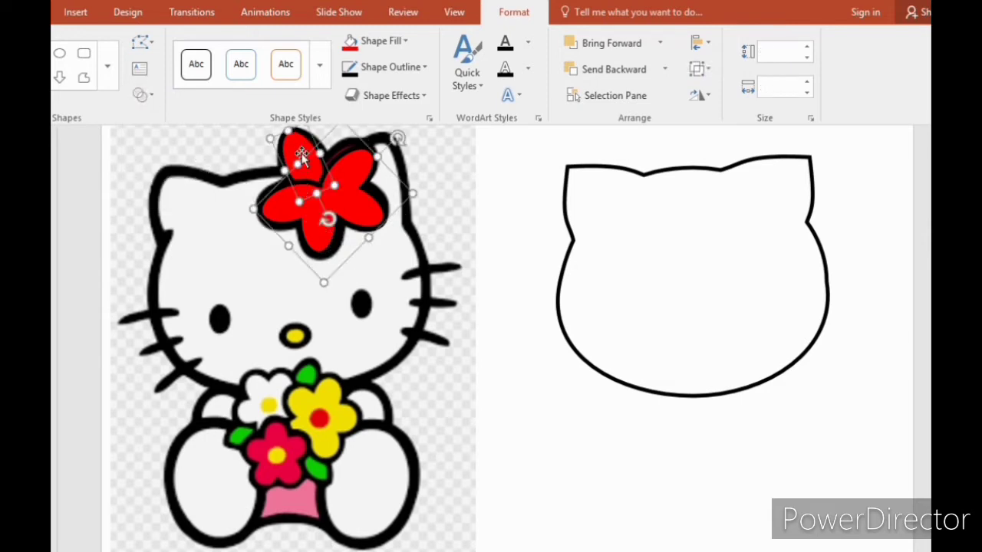
pyautogui.click(429, 267)
# Adjust the top petal's rotation and position so that it lines up with the reference flower.
pyautogui.moveTo(313, 161); pyautogui.dragTo(311, 158)
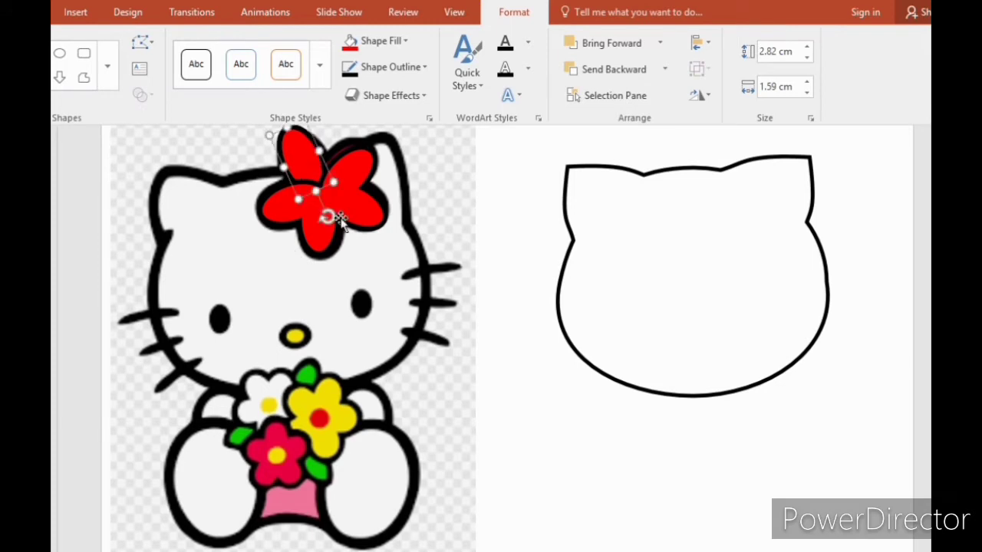
pyautogui.moveTo(340, 220); pyautogui.dragTo(331, 195)
pyautogui.moveTo(320, 158); pyautogui.dragTo(308, 160)
# Merge the top petal into the flower with Union and move the finished flower beside the head drawing's right ear.
pyautogui.keyDown('shift'); pyautogui.click(360, 201); pyautogui.keyUp('shift')
pyautogui.click(147, 97)
pyautogui.click(157, 118)
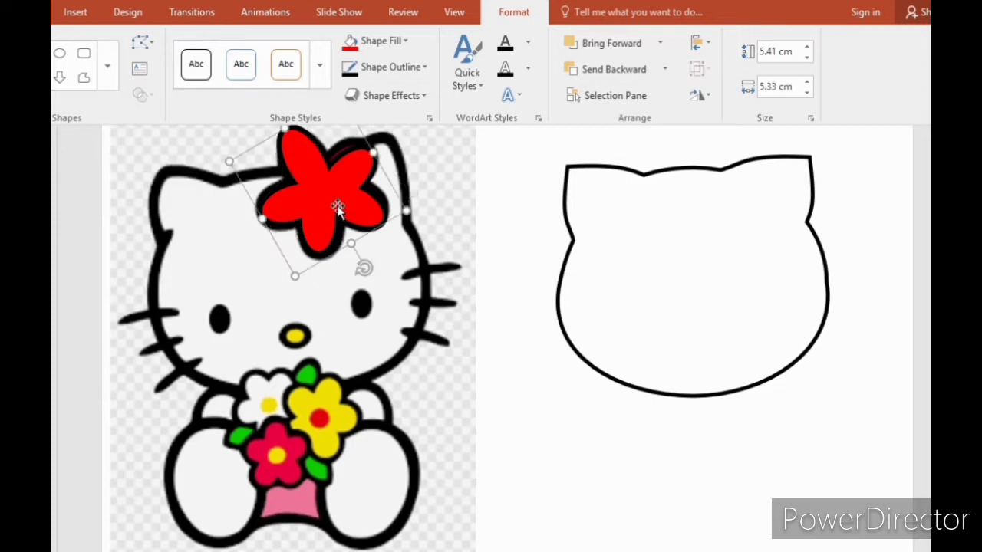
pyautogui.moveTo(338, 207); pyautogui.dragTo(747, 203)
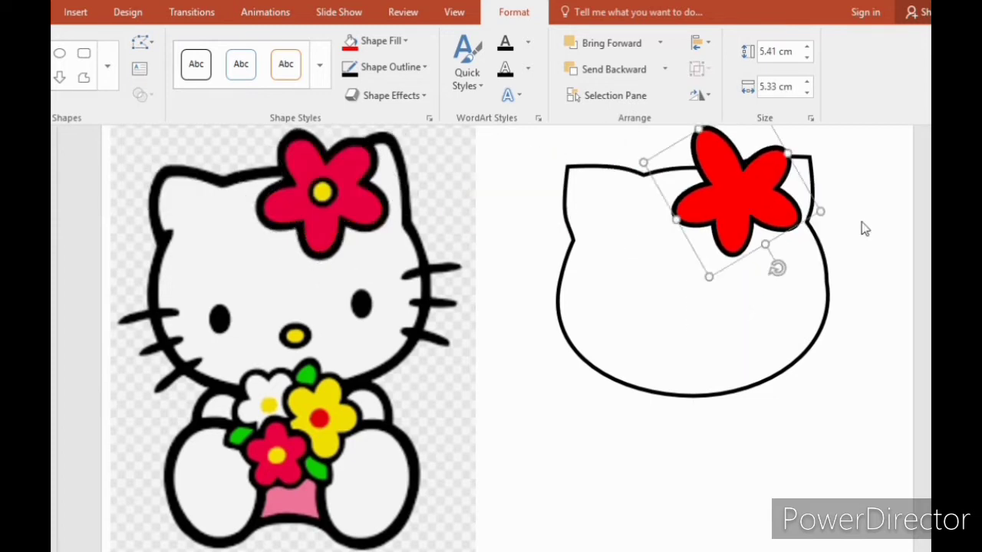
pyautogui.click(861, 222)
# Insert a circle about 1.09 cm by 1.04 cm and place it at the center of the red flower.
pyautogui.click(75, 12)
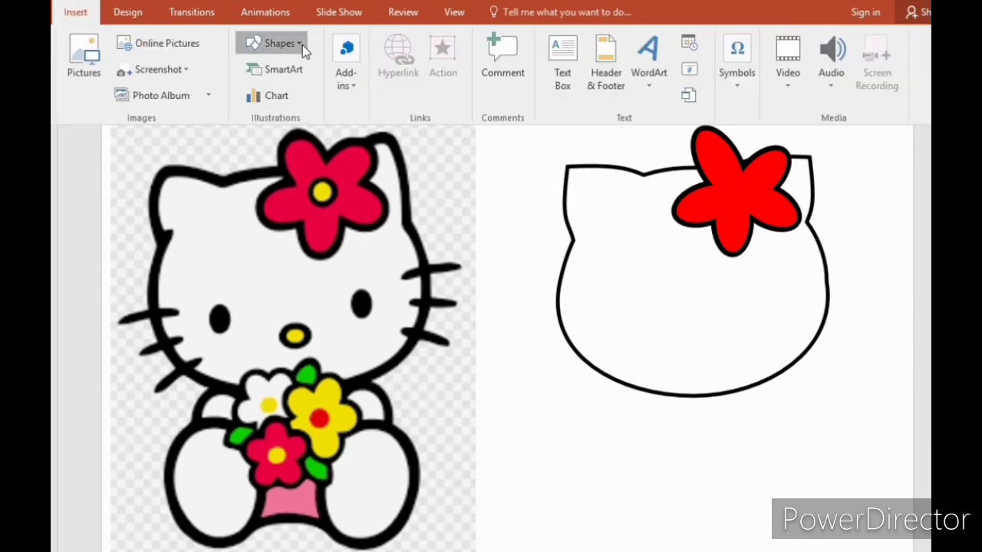
pyautogui.click(302, 45)
pyautogui.click(299, 82)
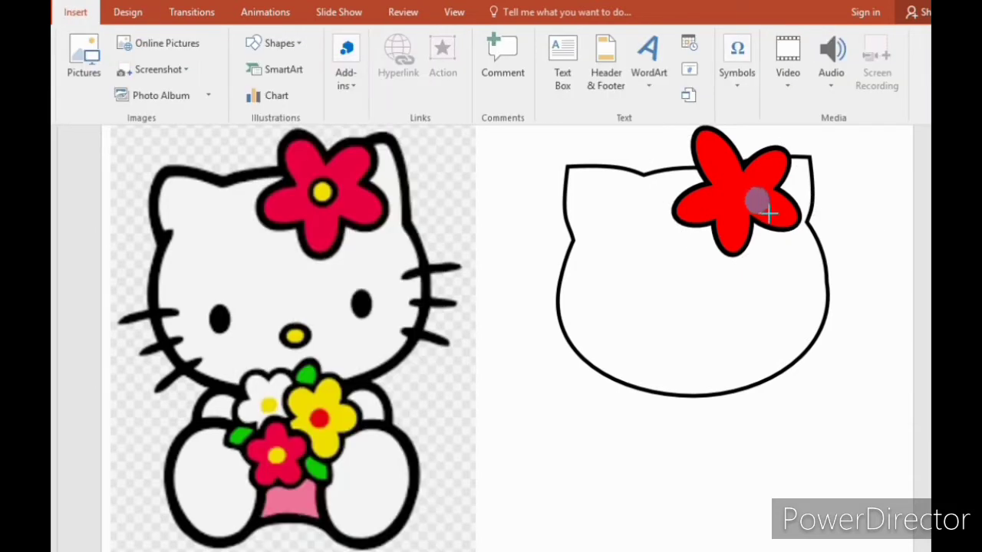
pyautogui.moveTo(767, 215)
pyautogui.mouseDown()
pyautogui.moveTo(745, 188)
pyautogui.moveTo(737, 196)
pyautogui.mouseUp()
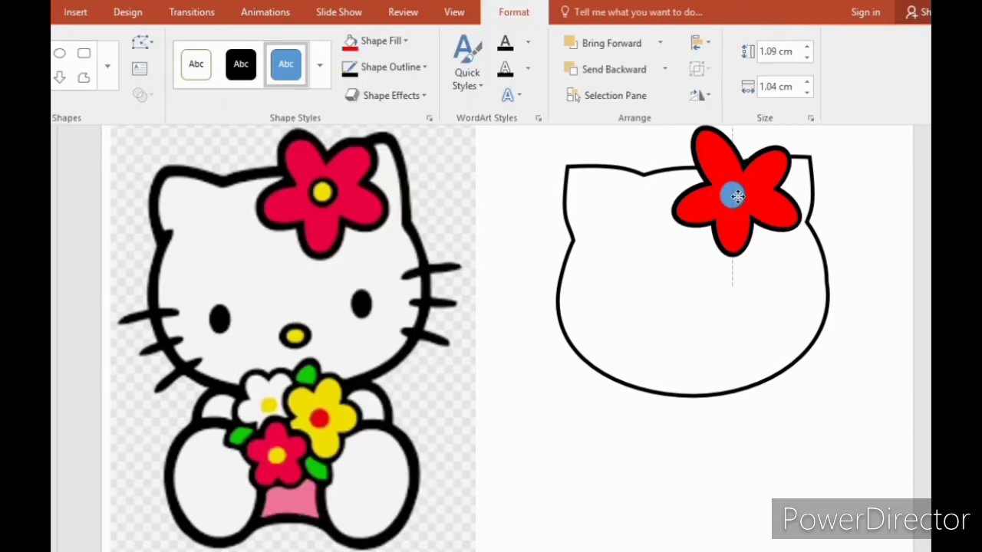
# Fill the flower's center circle with standard yellow, give it a 6 pt black outline, and center it on the petals.
pyautogui.click(391, 41)
pyautogui.click(381, 172)
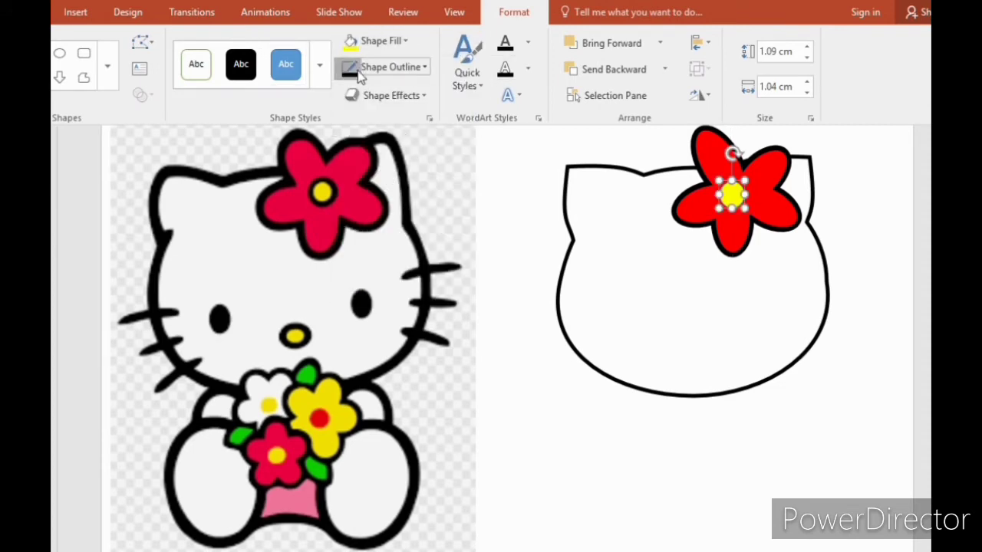
pyautogui.click(423, 66)
pyautogui.moveTo(453, 276)
pyautogui.click(544, 421)
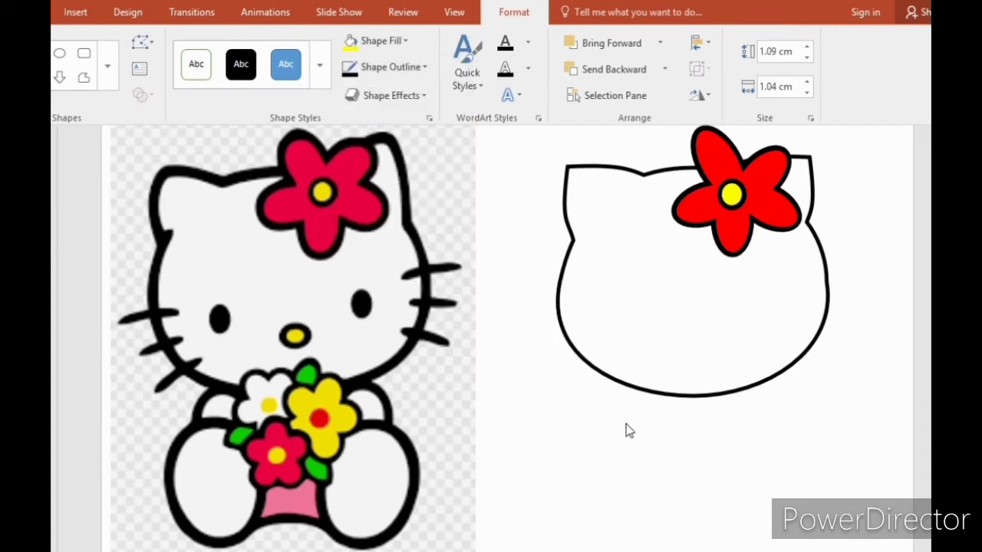
pyautogui.click(626, 424)
pyautogui.click(732, 196)
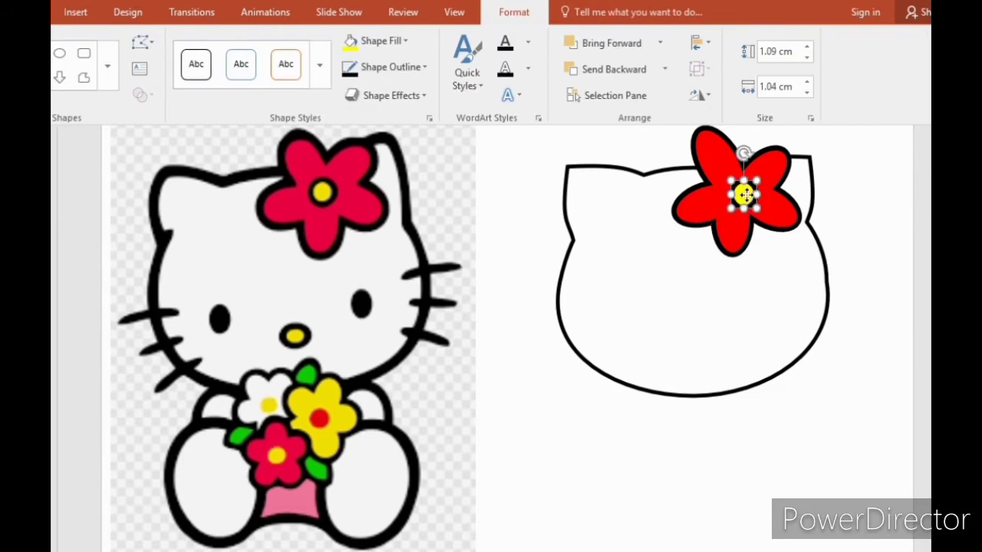
pyautogui.moveTo(744, 196); pyautogui.dragTo(731, 194)
pyautogui.click(764, 427)
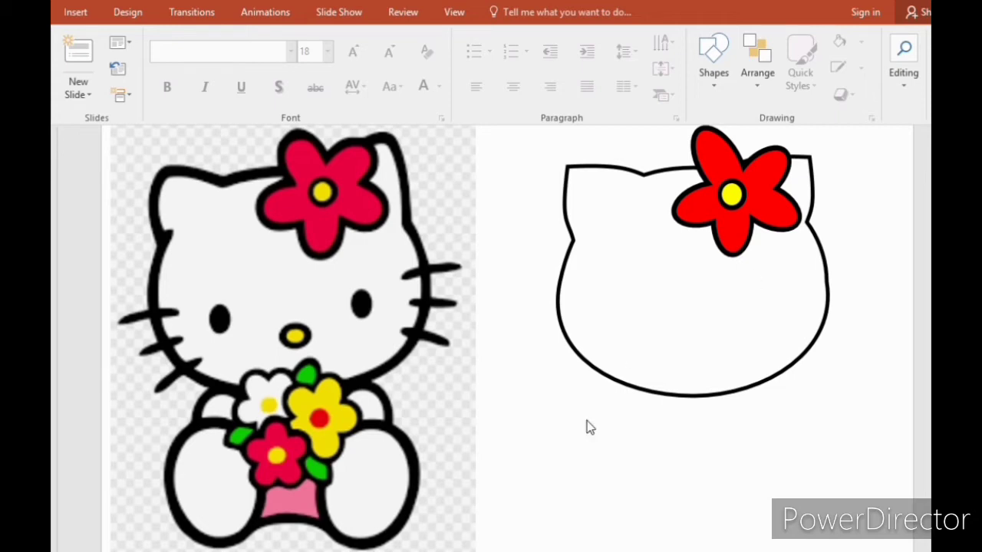
# Insert an oval about 1.37 cm by 1 cm over the reference's left eye and move it onto the head drawing.
pyautogui.click(75, 12)
pyautogui.click(274, 43)
pyautogui.click(310, 94)
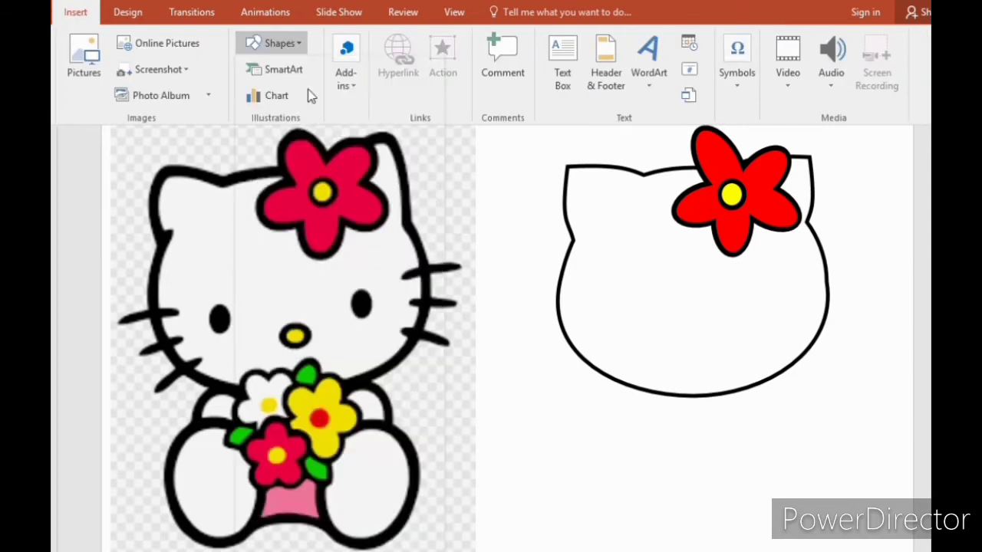
pyautogui.moveTo(230, 335); pyautogui.dragTo(231, 338)
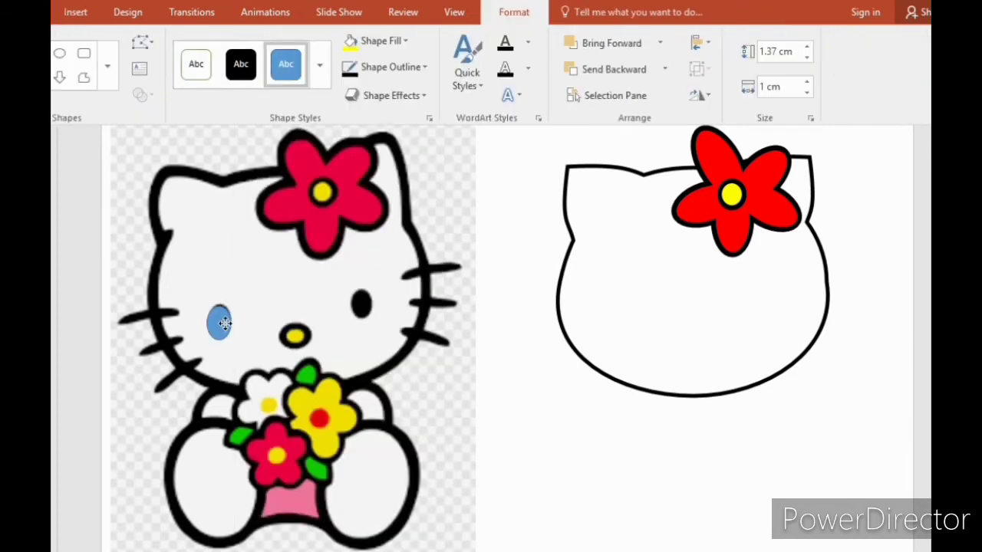
pyautogui.moveTo(404, 334); pyautogui.dragTo(634, 319)
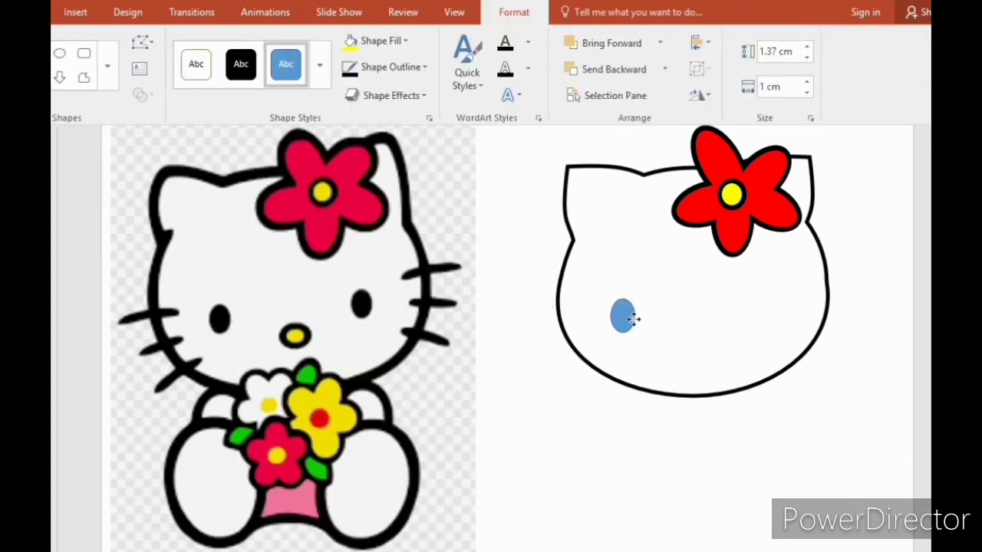
# Make the left eye oval solid black with a black outline and place a duplicate as the right eye, slightly higher.
pyautogui.click(243, 58)
pyautogui.click(350, 70)
pyautogui.hotkey('ctrl', 'c')
pyautogui.hotkey('ctrl', 'v')
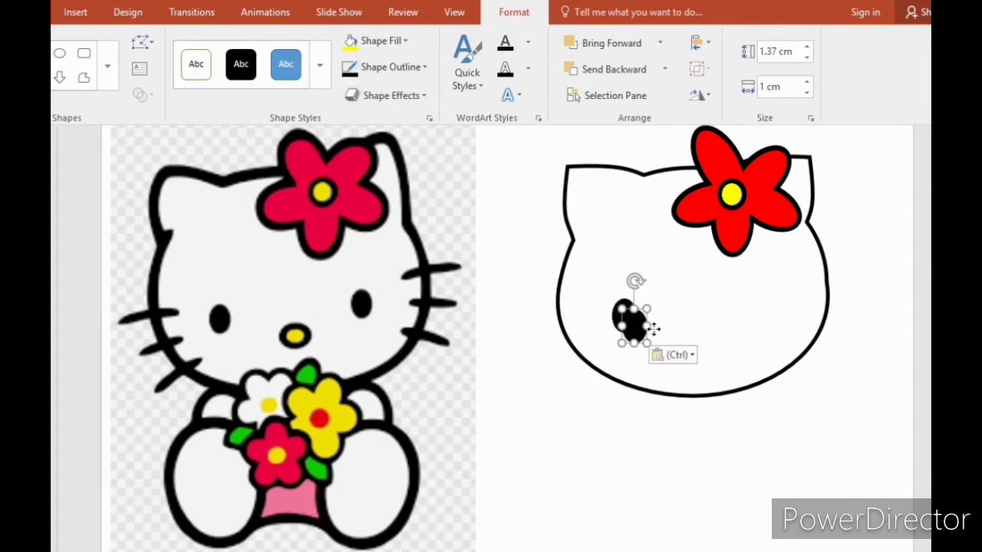
pyautogui.moveTo(653, 329); pyautogui.dragTo(755, 304)
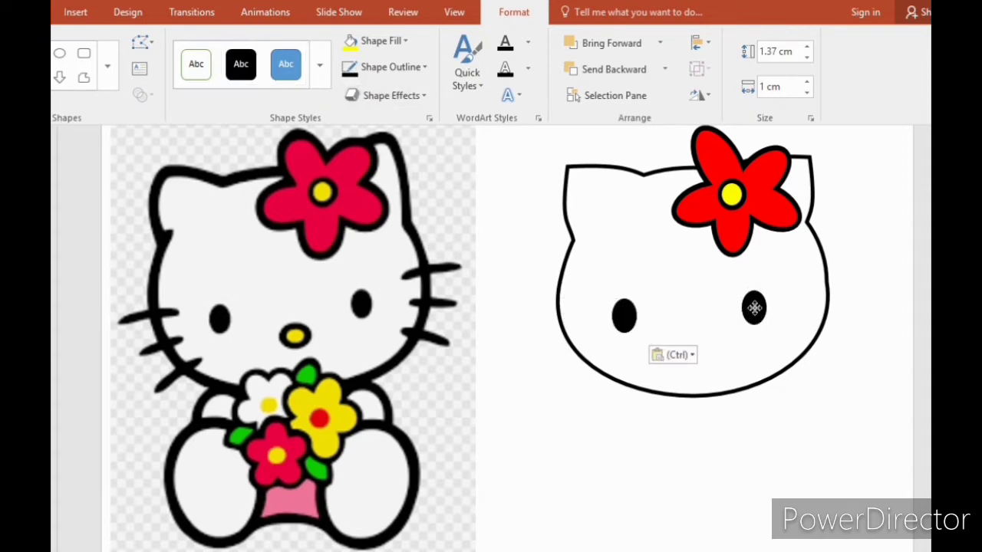
pyautogui.click(701, 373)
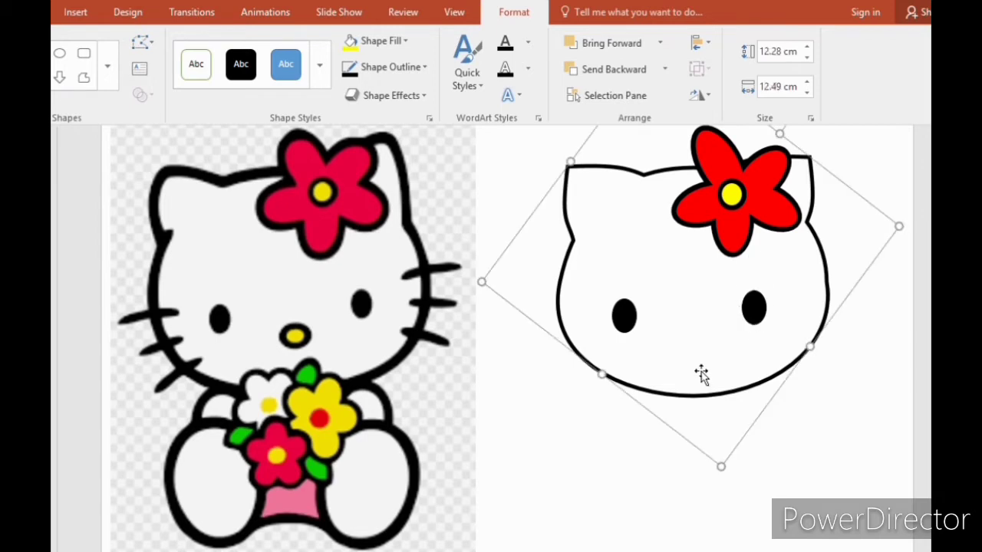
pyautogui.click(847, 388)
# Duplicate the right eye, place the copy between and below the eyes, and rotate it to lie horizontally as the nose.
pyautogui.click(753, 316)
pyautogui.hotkey('ctrl', 'c')
pyautogui.hotkey('ctrl', 'v')
pyautogui.moveTo(754, 326); pyautogui.dragTo(676, 343)
pyautogui.moveTo(686, 293); pyautogui.dragTo(646, 337)
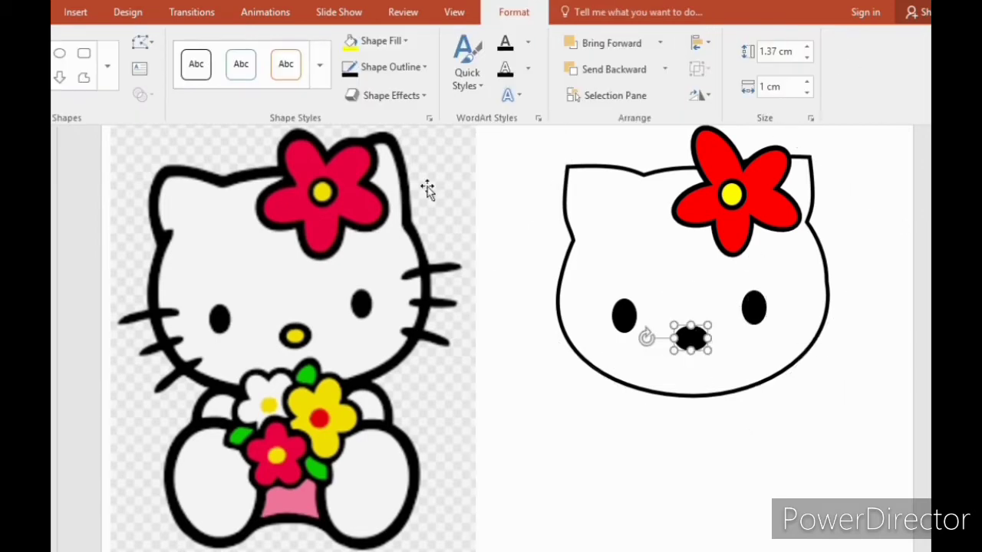
# Fill the nose oval with yellow, give it a thick black outline, and shift it slightly toward the right eye.
pyautogui.click(351, 40)
pyautogui.click(425, 68)
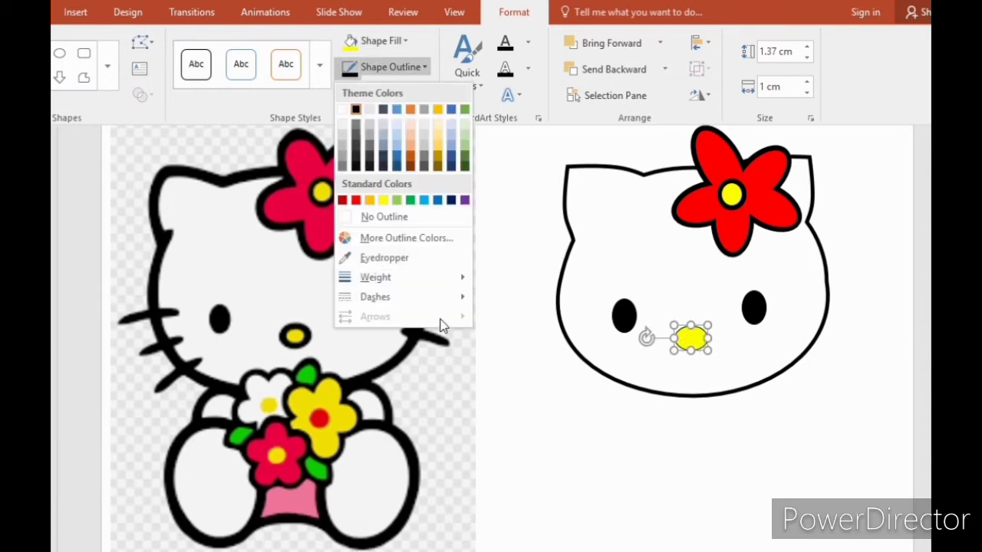
pyautogui.moveTo(432, 277)
pyautogui.click(541, 409)
pyautogui.click(677, 418)
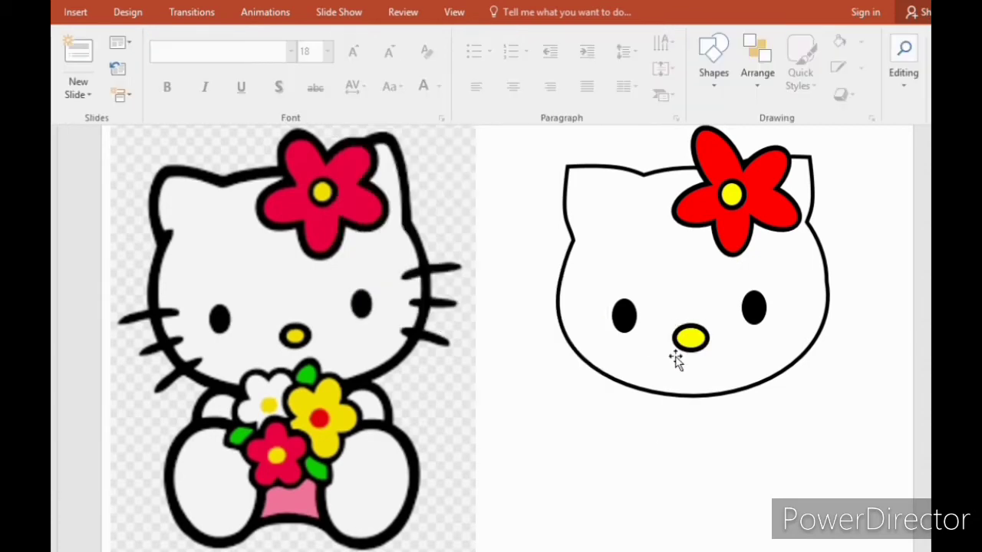
pyautogui.moveTo(688, 338); pyautogui.dragTo(696, 343)
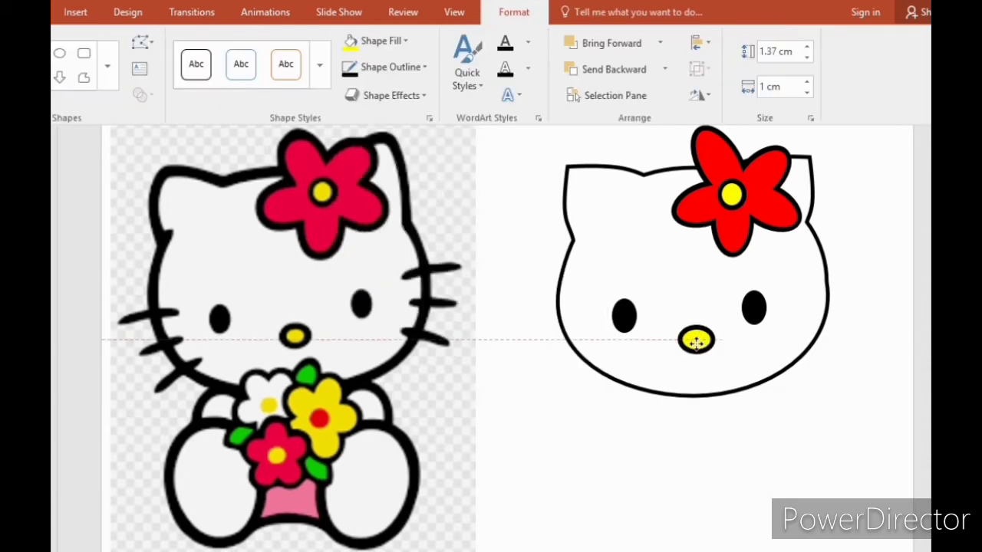
pyautogui.click(692, 482)
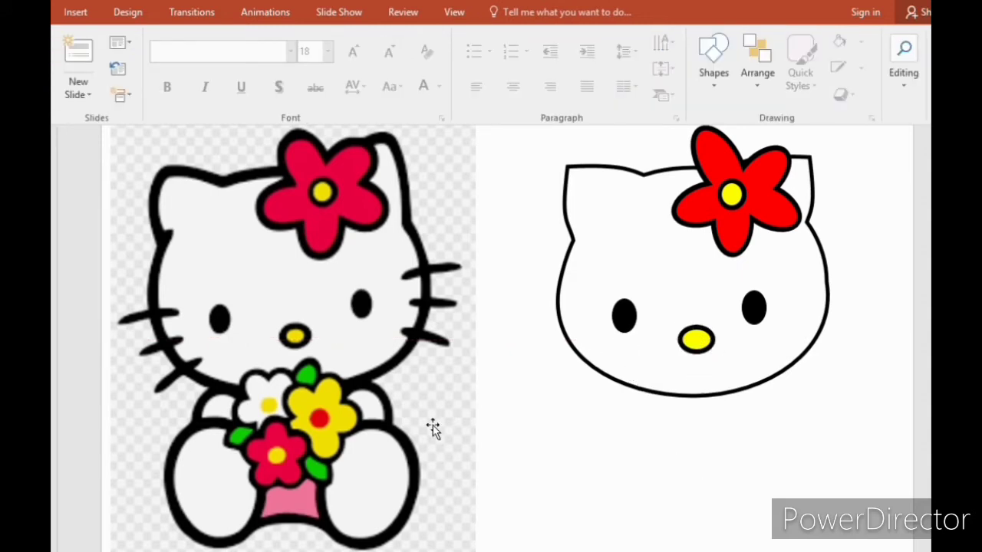
# Insert an oval about 2.71 cm by 8.02 cm across the arms of the reference picture, just below the head.
pyautogui.click(72, 10)
pyautogui.click(274, 43)
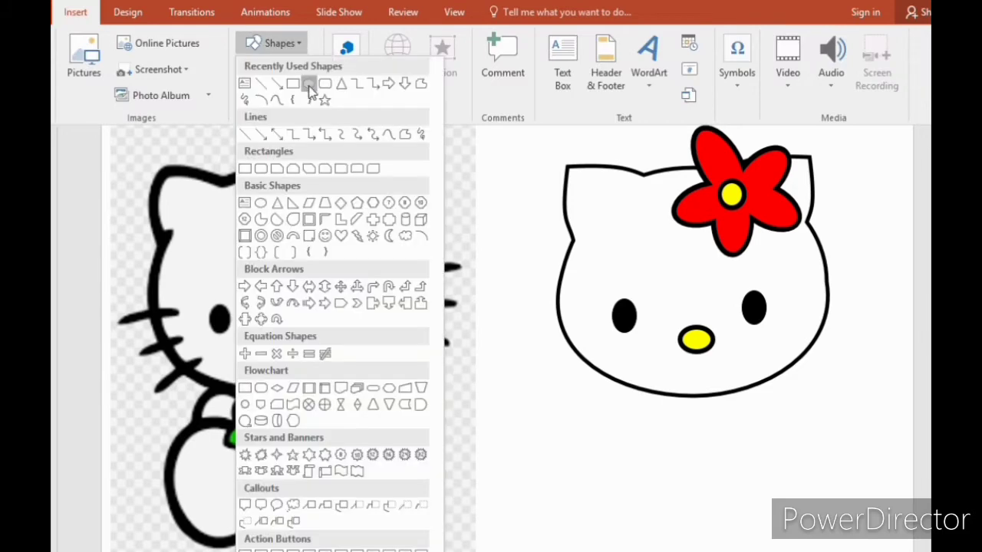
pyautogui.click(308, 85)
pyautogui.moveTo(218, 389); pyautogui.dragTo(293, 465)
pyautogui.moveTo(381, 446)
pyautogui.mouseDown()
pyautogui.moveTo(396, 447)
pyautogui.moveTo(362, 443)
pyautogui.moveTo(387, 411)
pyautogui.mouseUp()
pyautogui.moveTo(292, 383); pyautogui.dragTo(292, 376)
# Edit the arm oval's points to make the upper curves at its two ends fuller.
pyautogui.click(146, 48)
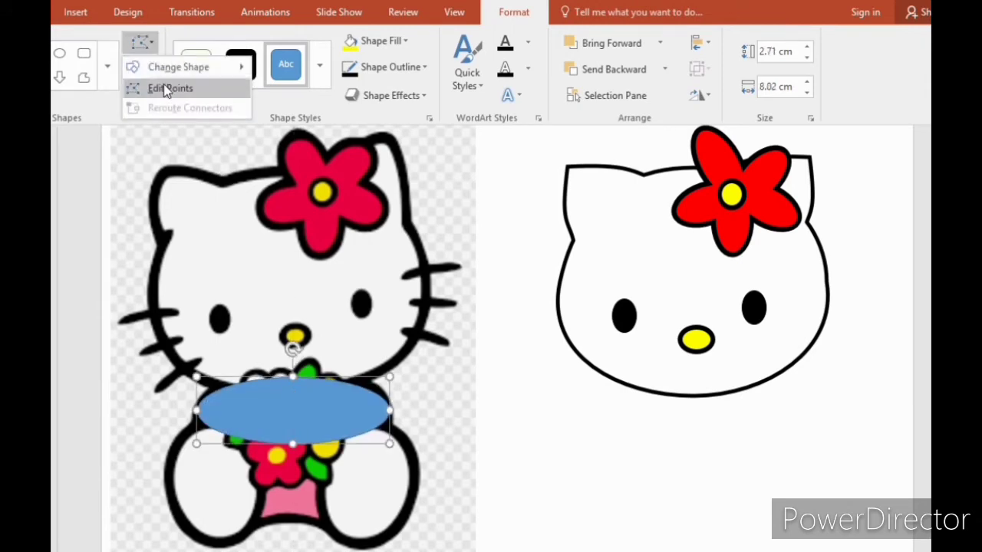
pyautogui.click(161, 86)
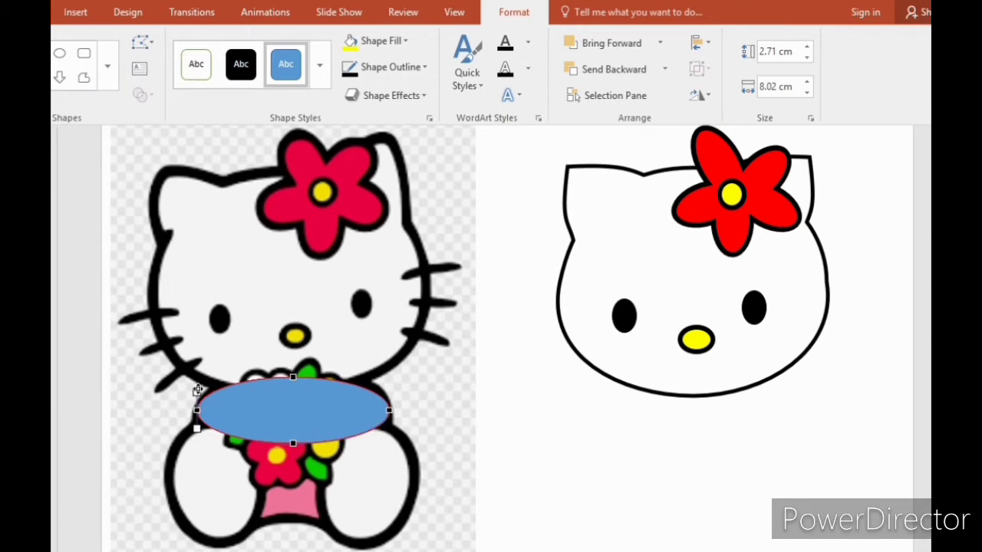
pyautogui.moveTo(196, 379); pyautogui.dragTo(196, 386)
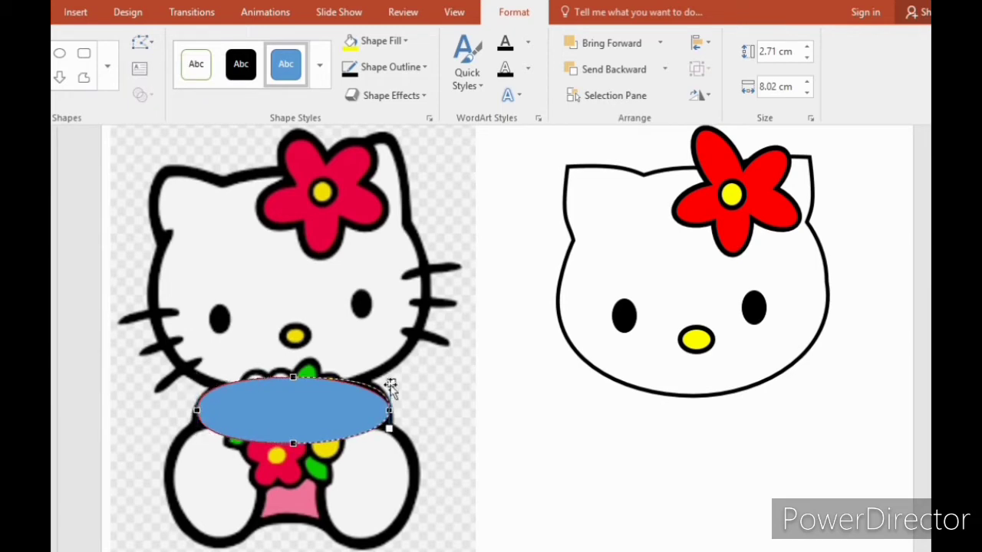
# Fill the arm oval with white and give it a 6 pt black outline.
pyautogui.click(354, 42)
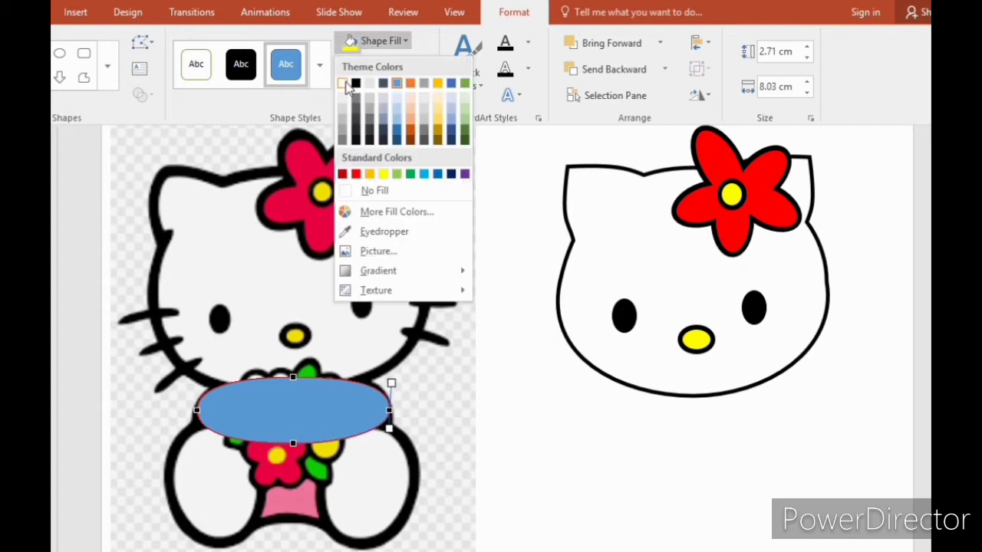
pyautogui.click(344, 84)
pyautogui.click(415, 69)
pyautogui.moveTo(408, 278)
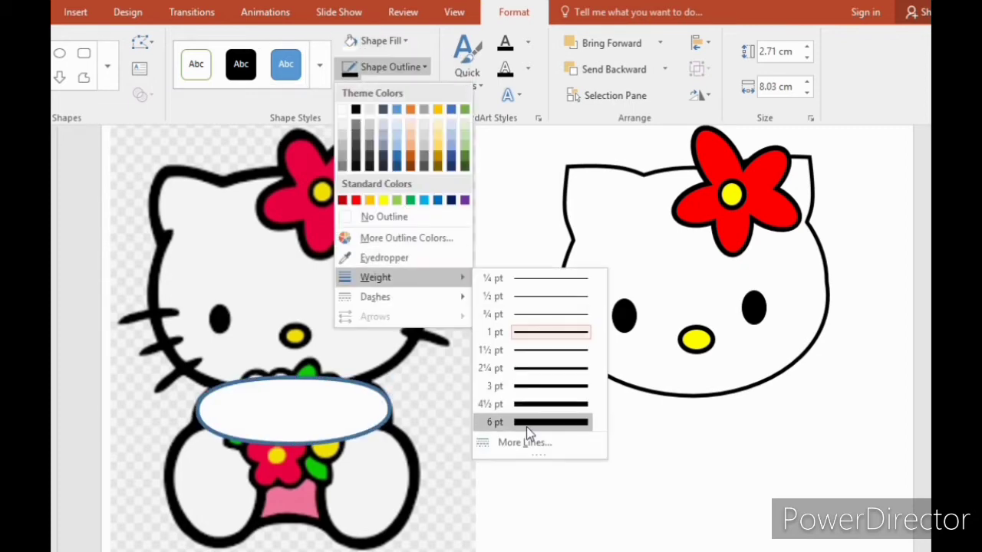
pyautogui.click(526, 427)
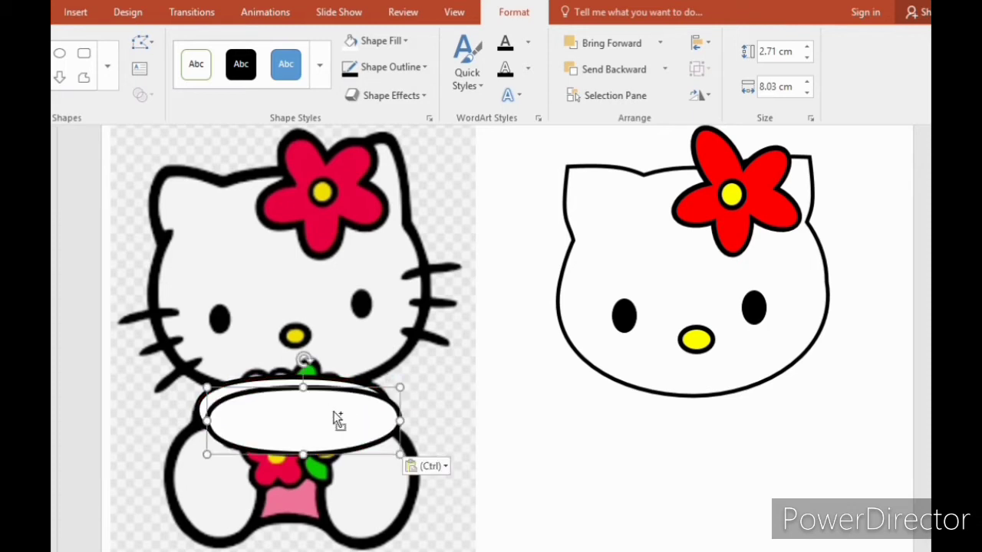
# Move the white arm oval under the head drawing's chin and send it behind the head.
pyautogui.moveTo(324, 407)
pyautogui.mouseDown()
pyautogui.moveTo(662, 450)
pyautogui.moveTo(710, 440)
pyautogui.moveTo(313, 419)
pyautogui.moveTo(760, 434)
pyautogui.moveTo(730, 425)
pyautogui.moveTo(734, 414)
pyautogui.mouseUp()
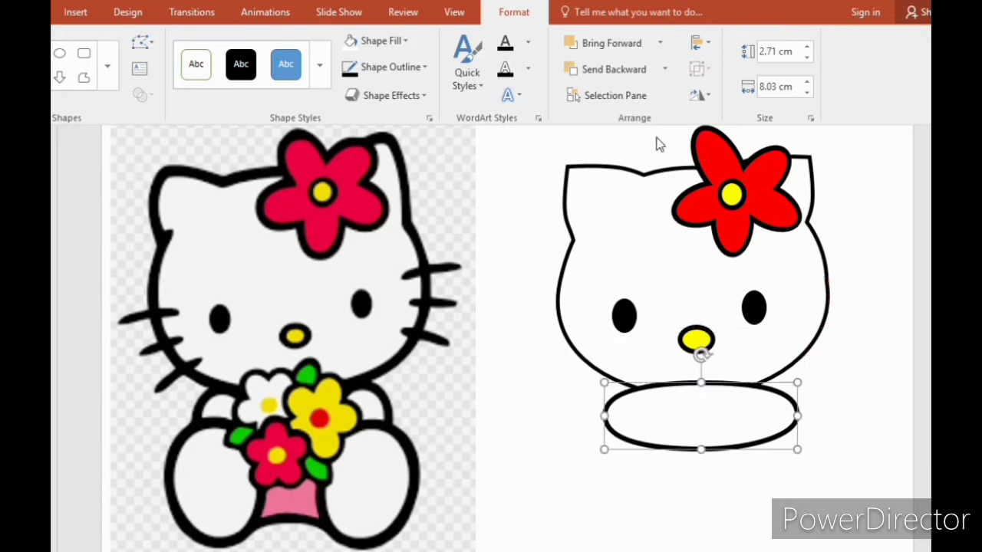
pyautogui.click(664, 69)
pyautogui.click(644, 112)
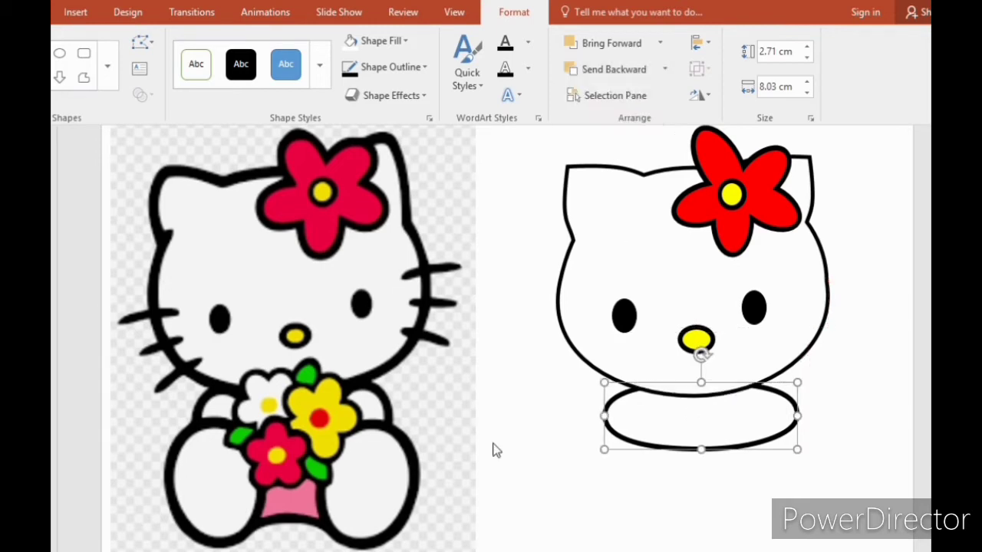
# Duplicate the head's red flower together with its yellow centre and place the copy beside the reference picture's bouquet.
pyautogui.click(523, 436)
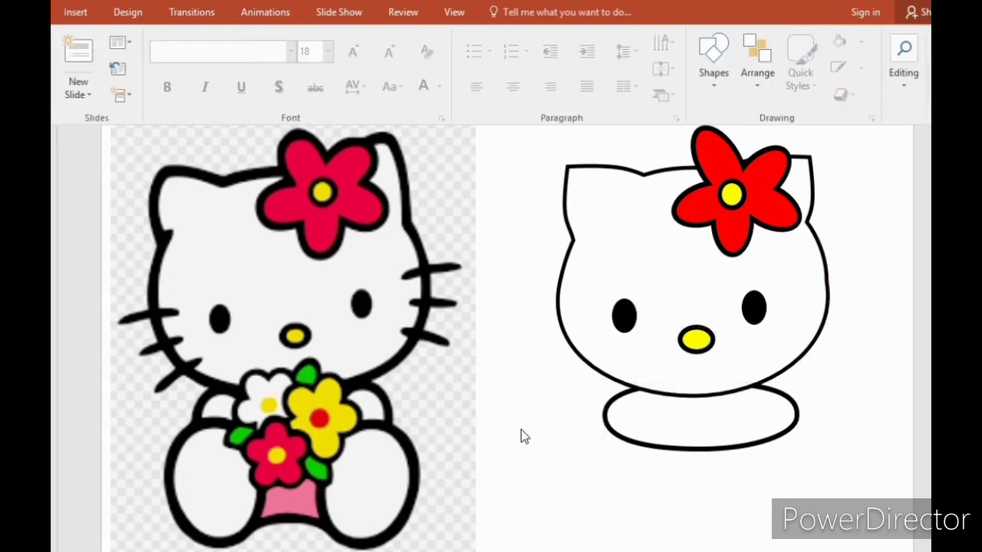
pyautogui.click(731, 201)
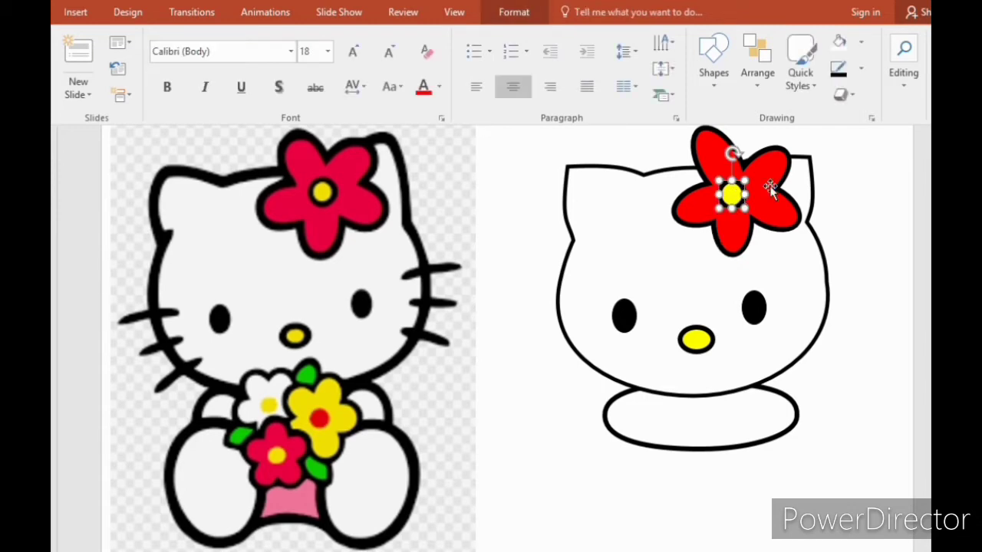
pyautogui.keyDown('ctrl'); pyautogui.click(772, 187); pyautogui.keyUp('ctrl')
pyautogui.hotkey('ctrl', 'c')
pyautogui.hotkey('ctrl', 'v')
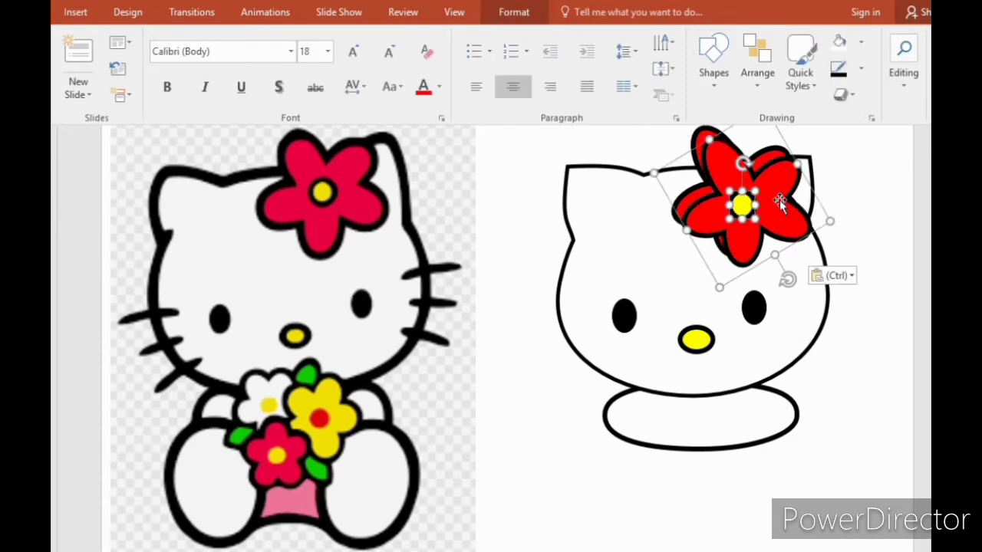
pyautogui.moveTo(779, 200); pyautogui.dragTo(503, 428)
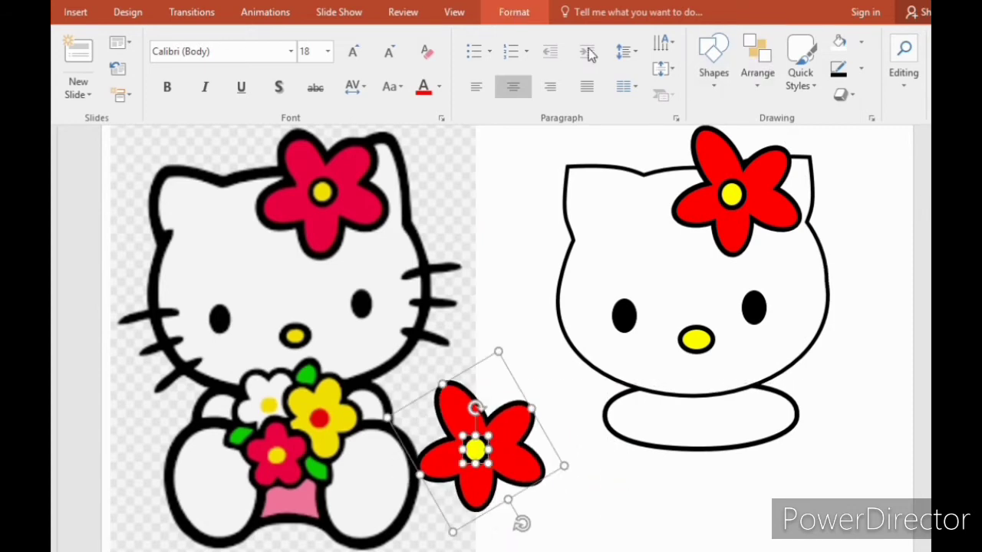
# Group the copied flower, shrink it to about 3.04 cm by 3.63 cm and rotate it over the reference bouquet's red flower.
pyautogui.click(514, 11)
pyautogui.click(705, 96)
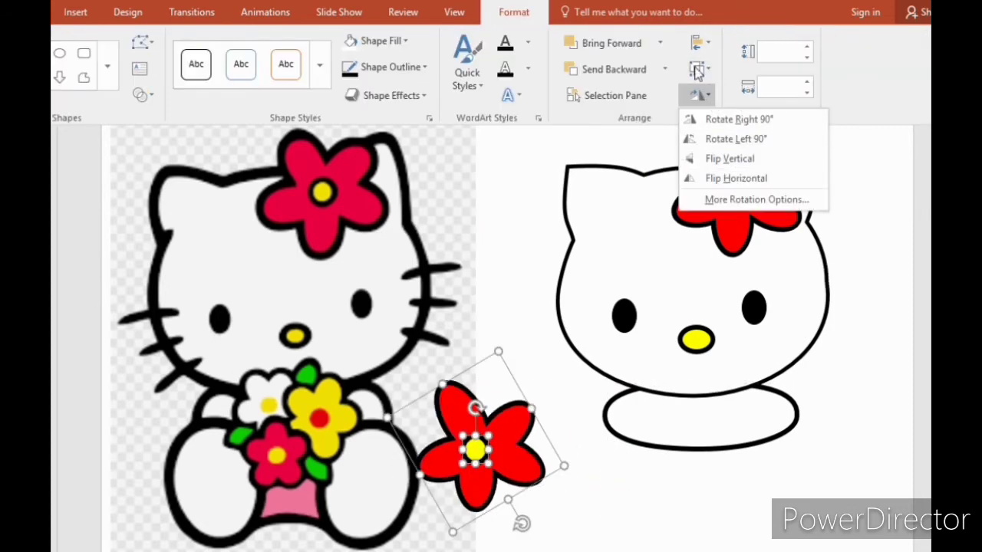
pyautogui.click(698, 70)
pyautogui.click(718, 95)
pyautogui.moveTo(399, 374); pyautogui.dragTo(273, 430)
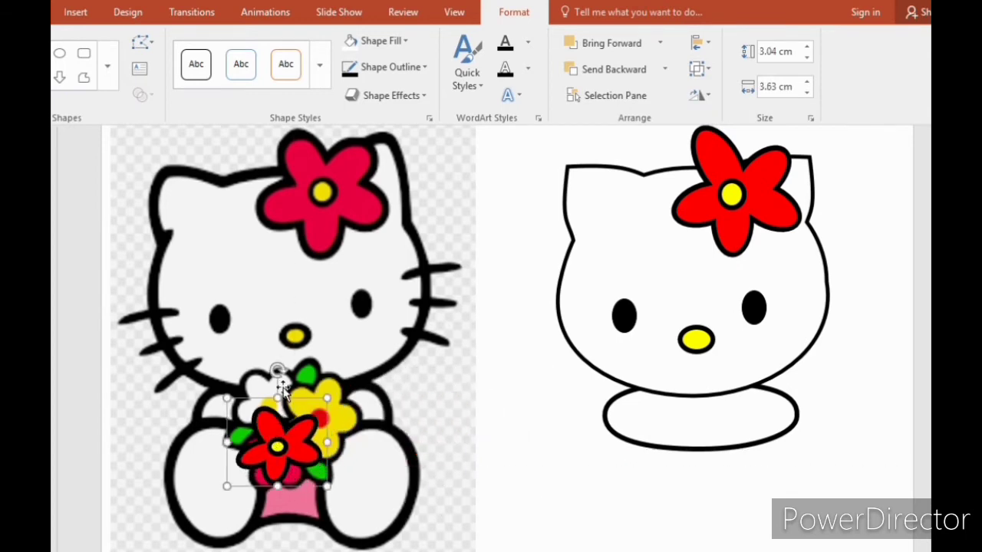
pyautogui.moveTo(282, 371); pyautogui.dragTo(305, 384)
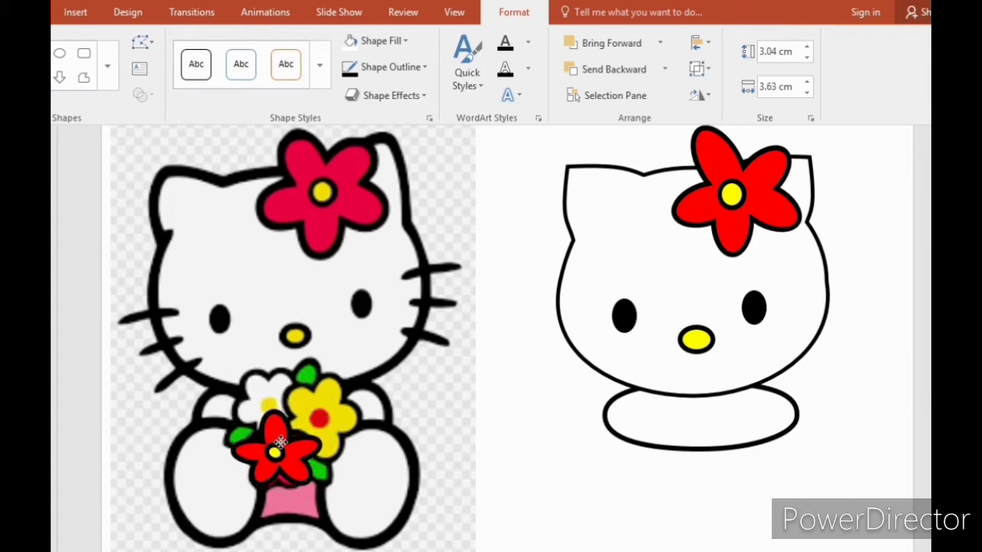
# Ungroup the small red flower so its petal shape can be edited separately from its centre.
pyautogui.click(137, 45)
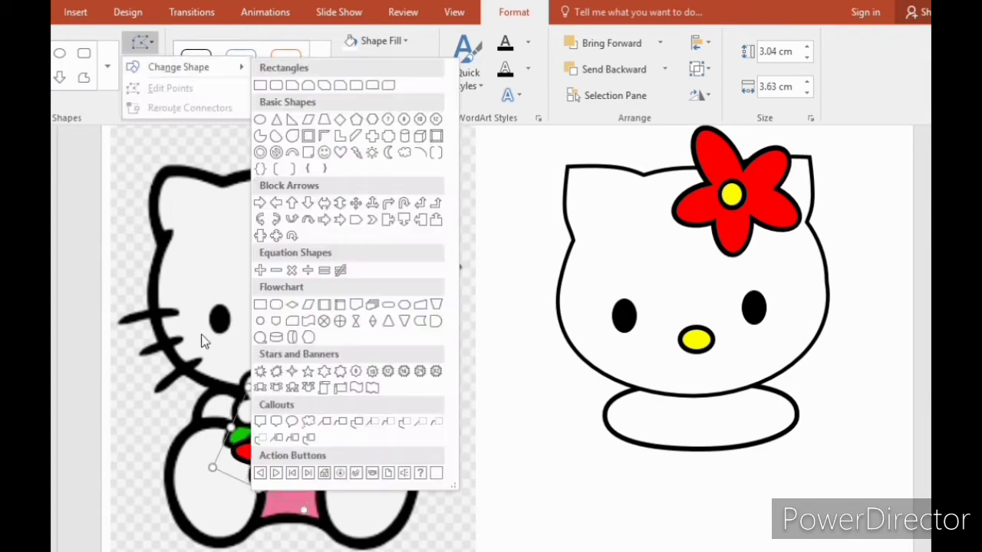
pyautogui.click(604, 550)
pyautogui.click(291, 471)
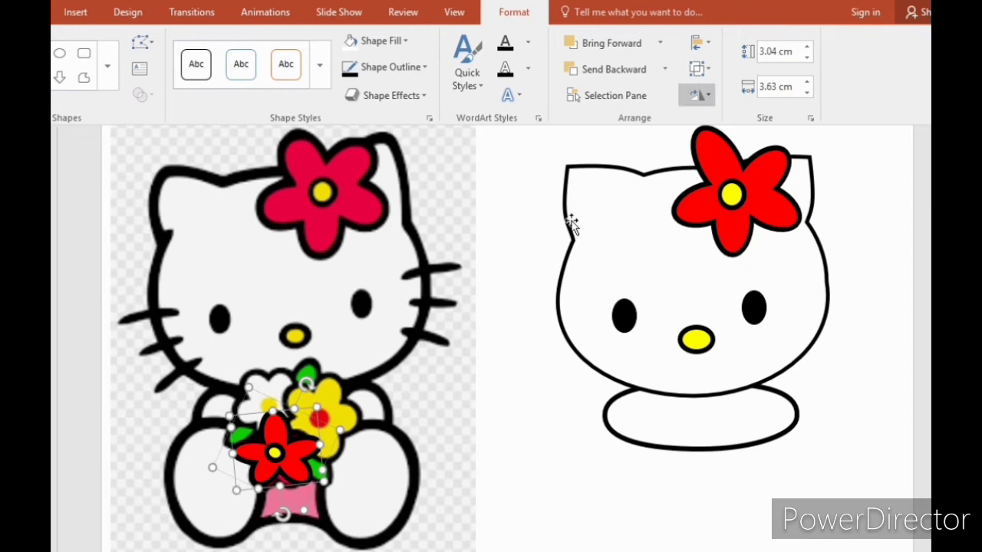
pyautogui.click(462, 524)
pyautogui.click(290, 448)
pyautogui.click(146, 46)
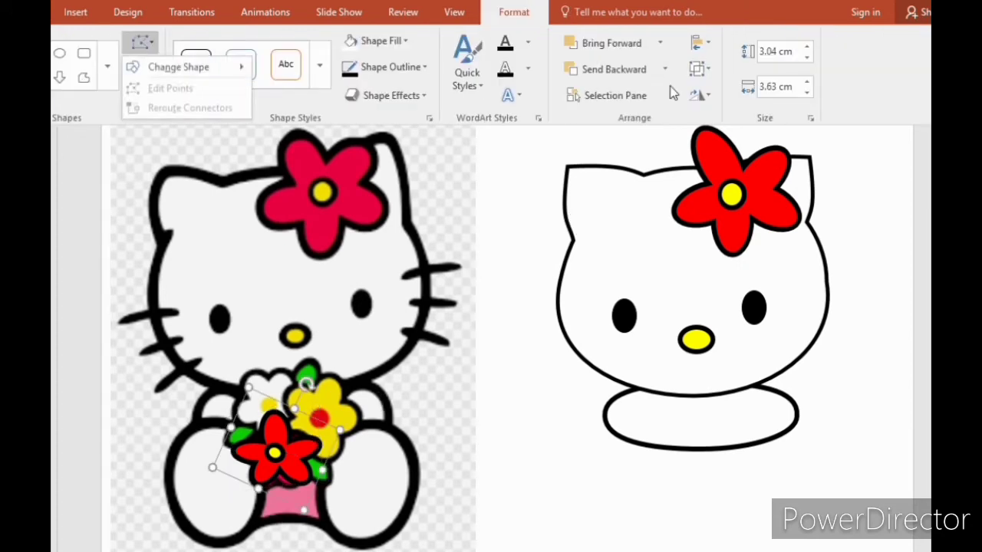
pyautogui.click(702, 73)
pyautogui.click(723, 136)
pyautogui.click(521, 427)
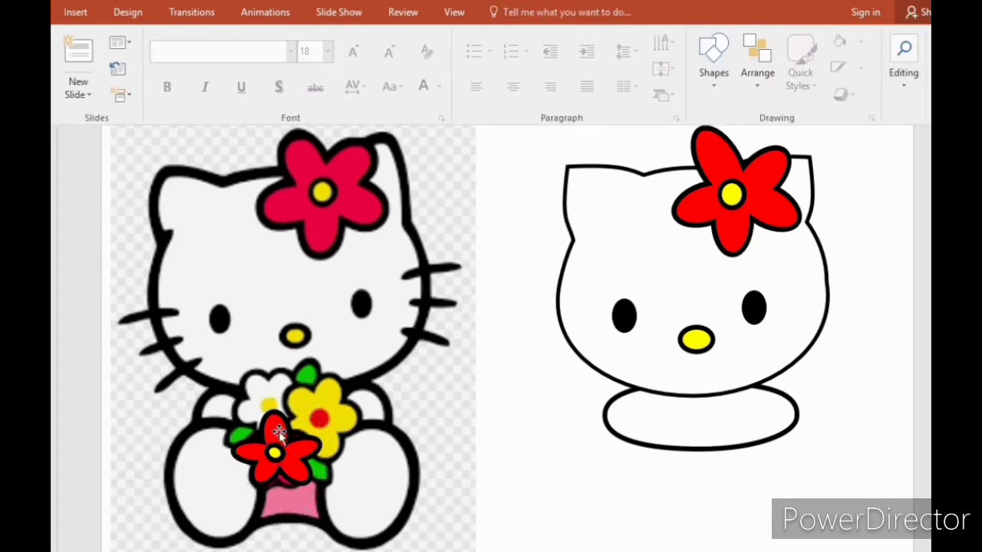
# Try to edit the points of the small red flower's petal shape.
pyautogui.click(279, 435)
pyautogui.click(140, 42)
pyautogui.click(173, 87)
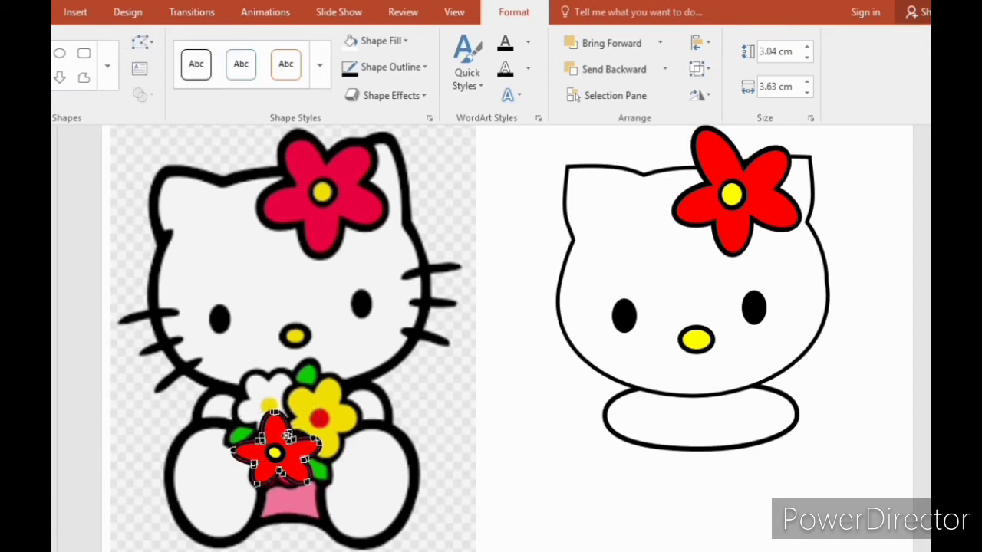
pyautogui.click(500, 461)
pyautogui.click(276, 448)
pyautogui.click(140, 42)
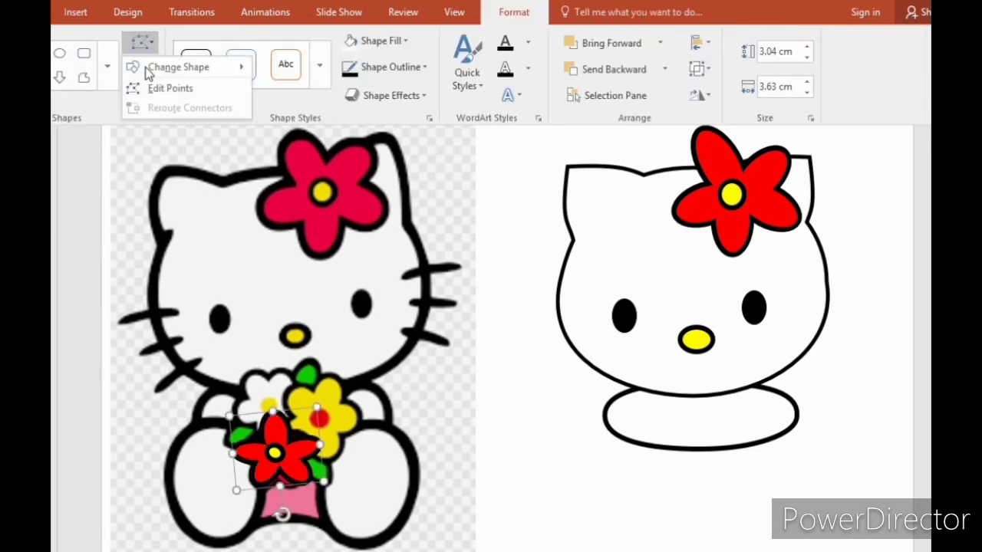
pyautogui.click(171, 85)
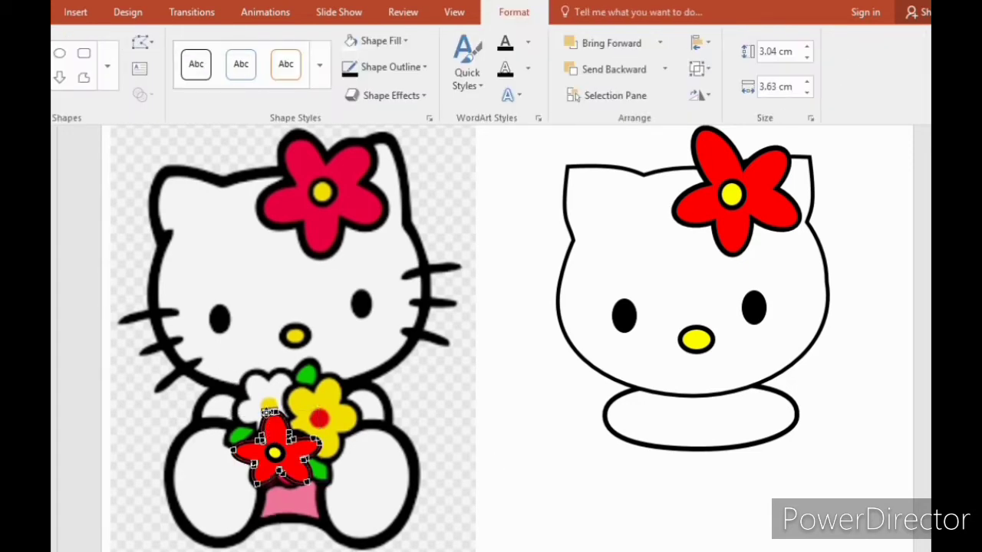
pyautogui.click(500, 491)
pyautogui.click(277, 453)
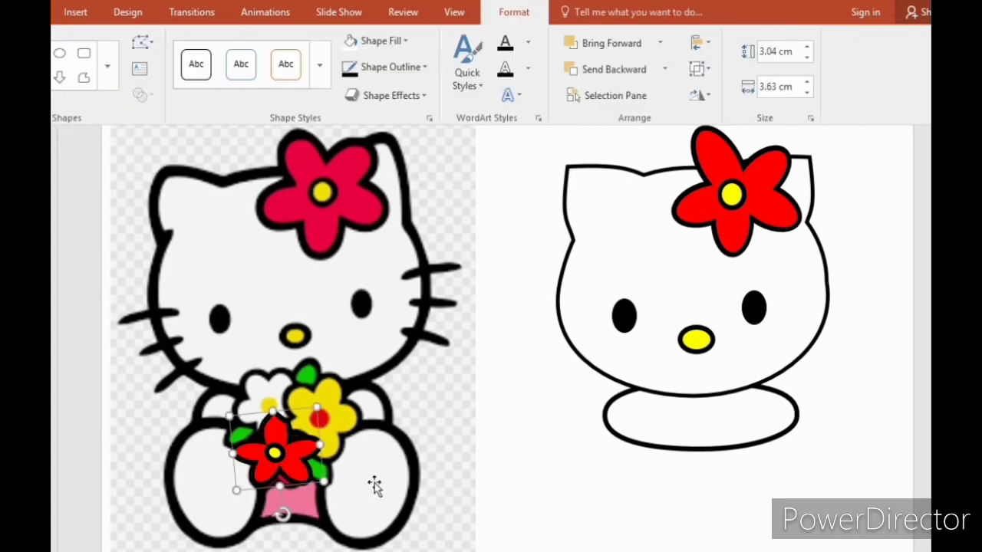
# Move the small flower's petals away from its yellow centre, and undo that move.
pyautogui.click(483, 492)
pyautogui.click(276, 452)
pyautogui.moveTo(276, 452); pyautogui.dragTo(436, 477)
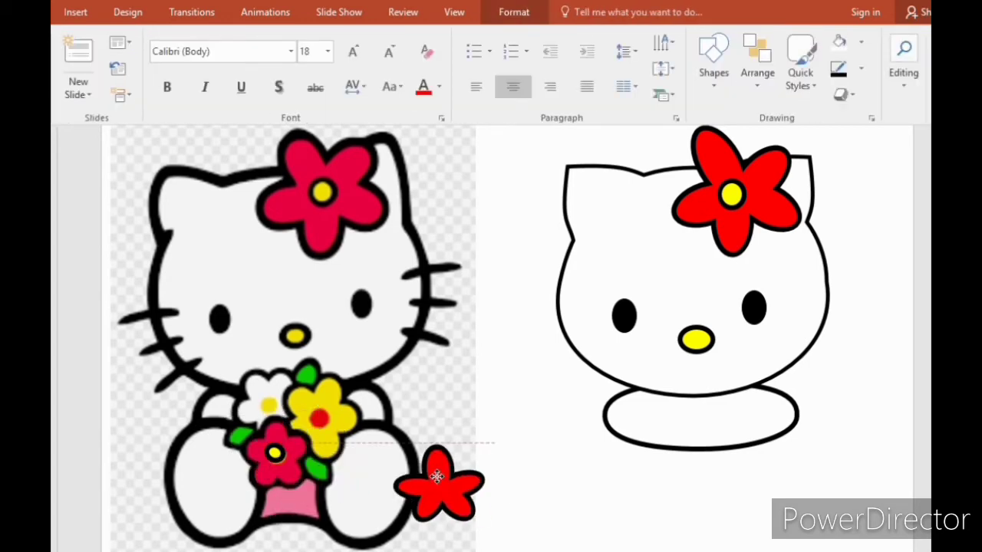
pyautogui.hotkey('ctrl', 'z')
pyautogui.click(445, 422)
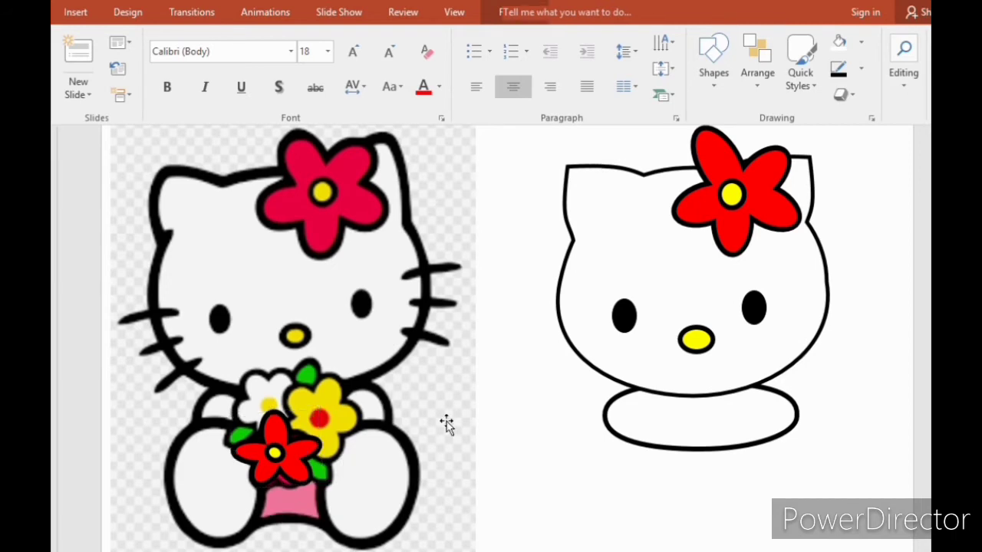
# Group the small flower's petals and yellow centre together again.
pyautogui.click(275, 452)
pyautogui.keyDown('shift'); pyautogui.click(304, 460); pyautogui.keyUp('shift')
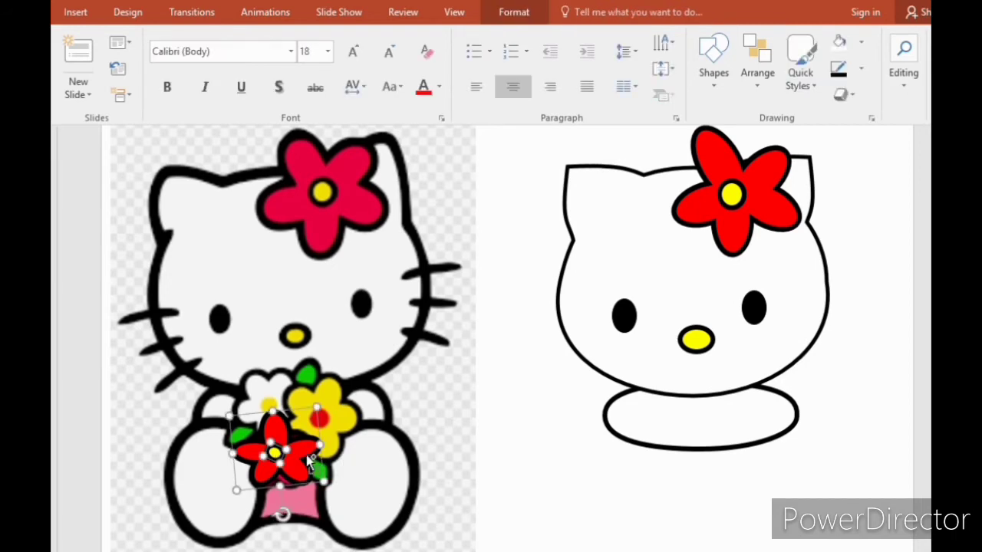
pyautogui.click(527, 16)
pyautogui.click(701, 72)
pyautogui.click(713, 94)
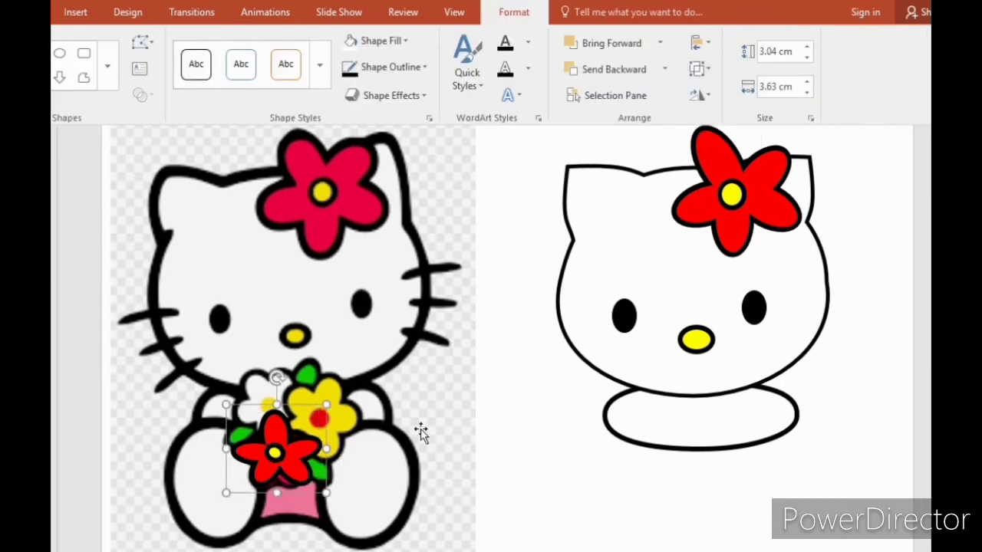
# Place a rotated duplicate of the small flower over the reference bouquet's yellow flower and stretch it to about 3.57 cm high.
pyautogui.moveTo(276, 449); pyautogui.dragTo(311, 397)
pyautogui.hotkey('ctrl', 'v')
pyautogui.moveTo(322, 341); pyautogui.dragTo(361, 347)
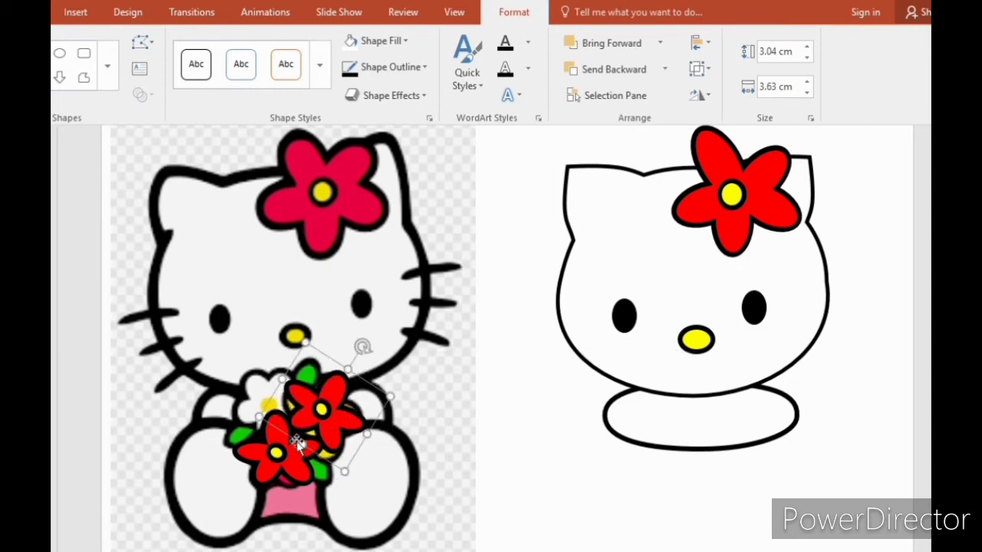
pyautogui.moveTo(297, 444); pyautogui.dragTo(304, 422)
# Place a rotated duplicate of the stretched flower over the reference's white flower and send it backward behind the other two.
pyautogui.hotkey('ctrl', 'c')
pyautogui.hotkey('ctrl', 'v')
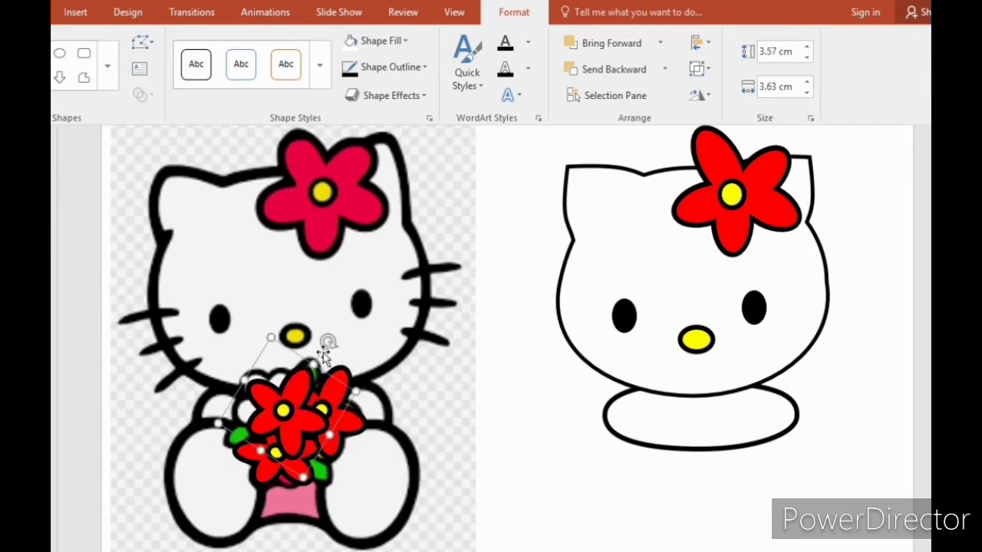
pyautogui.moveTo(329, 342); pyautogui.dragTo(348, 438)
pyautogui.click(664, 69)
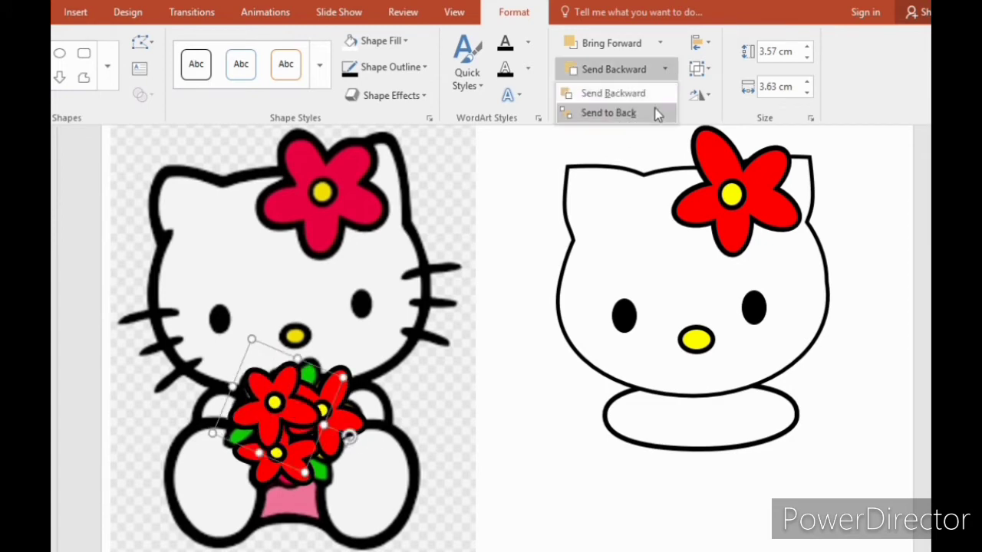
pyautogui.click(633, 92)
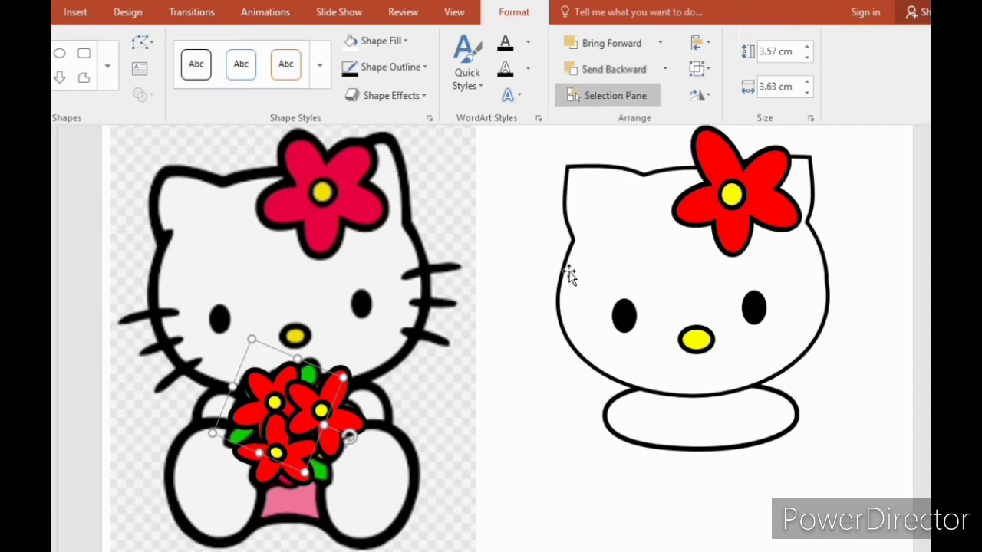
pyautogui.click(510, 390)
# Move all three small flowers together onto the middle of the drawing's arms, below the chin.
pyautogui.click(343, 428)
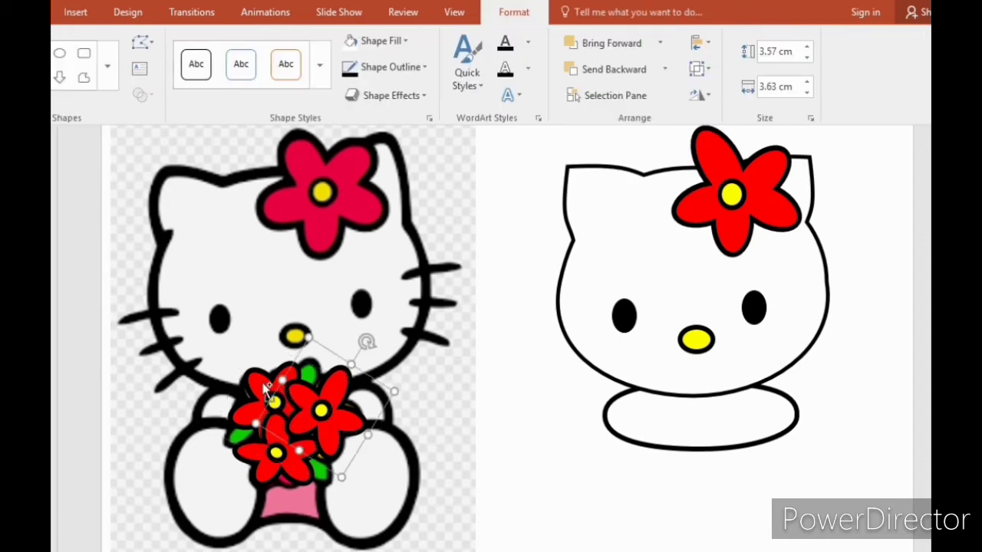
pyautogui.keyDown('ctrl'); pyautogui.click(266, 410); pyautogui.keyUp('ctrl')
pyautogui.keyDown('ctrl'); pyautogui.click(278, 474); pyautogui.keyUp('ctrl')
pyautogui.moveTo(305, 434)
pyautogui.mouseDown()
pyautogui.moveTo(737, 438)
pyautogui.moveTo(709, 429)
pyautogui.mouseUp()
pyautogui.click(747, 508)
# Fill the bouquet's upper-left flower with white.
pyautogui.click(662, 373)
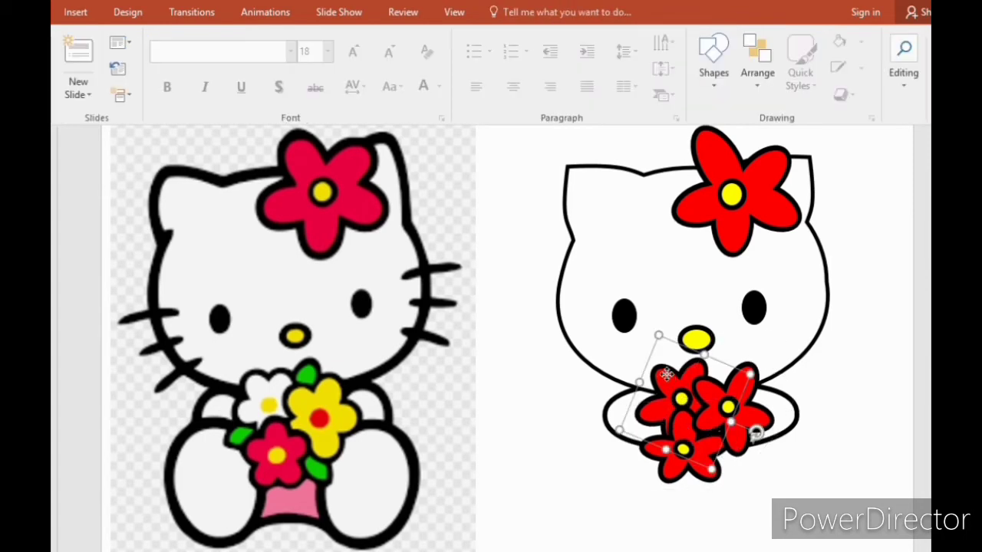
pyautogui.click(356, 43)
pyautogui.click(779, 485)
# Fill the flower on the right of the drawing's bouquet with yellow.
pyautogui.click(715, 366)
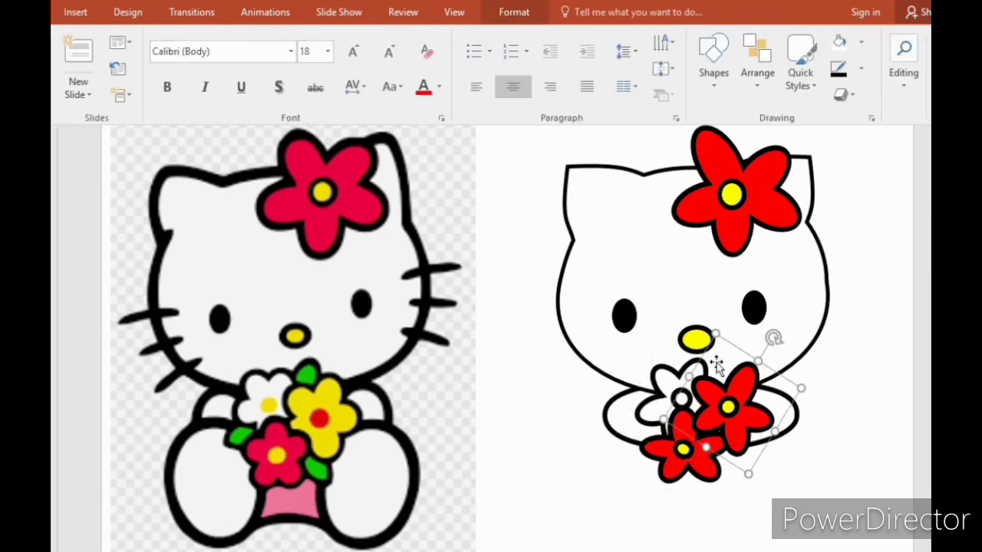
pyautogui.click(514, 12)
pyautogui.click(405, 41)
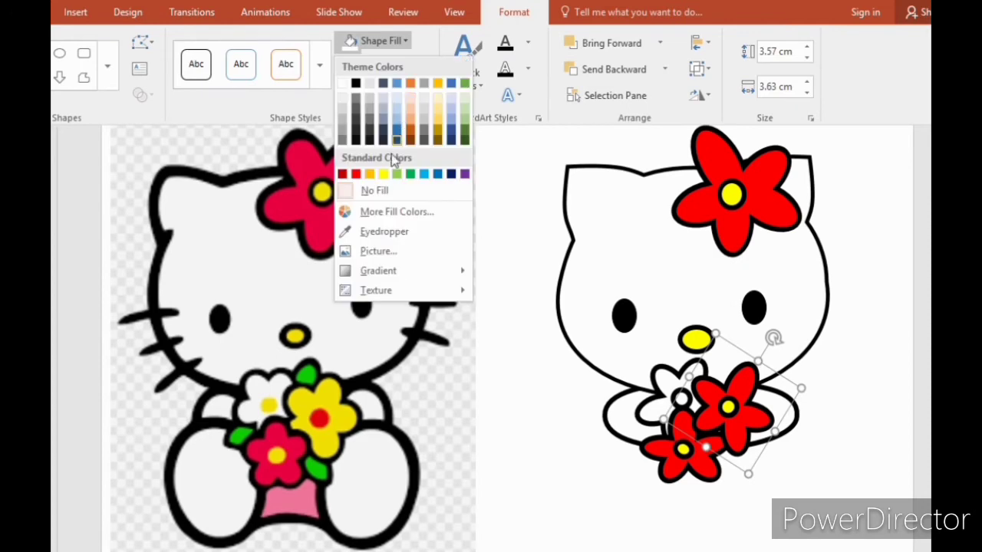
pyautogui.click(384, 171)
pyautogui.click(661, 547)
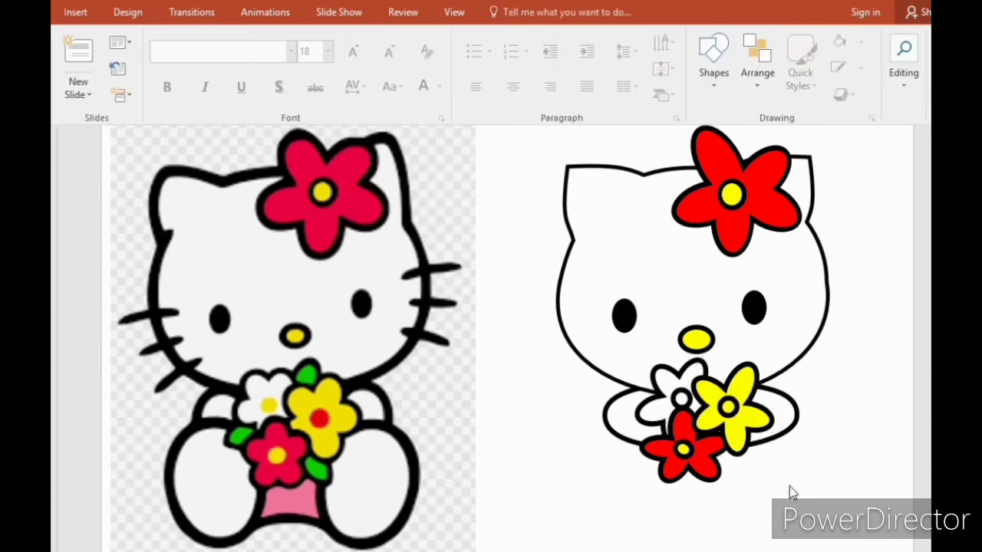
# Fill only the centre circle of the yellow flower with red.
pyautogui.click(726, 408)
pyautogui.click(727, 408)
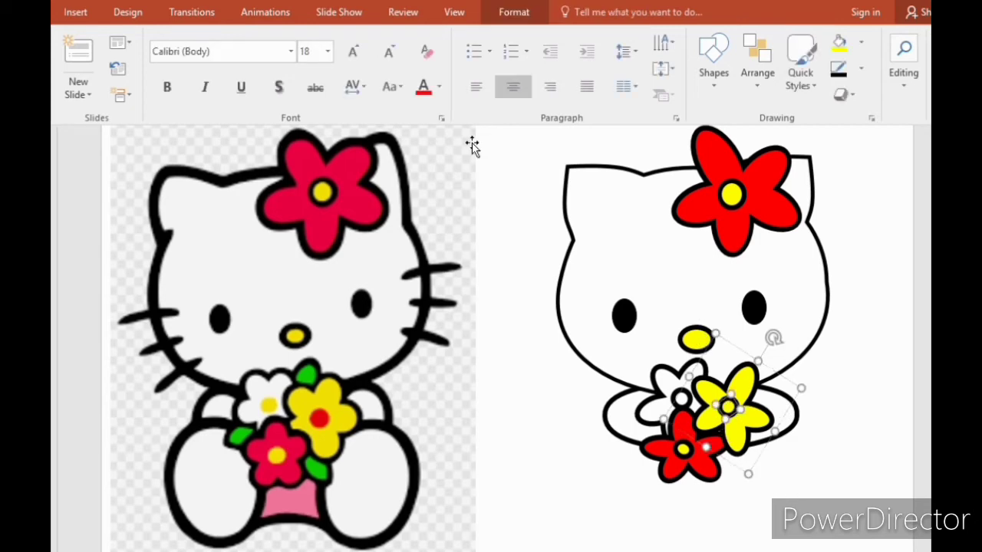
pyautogui.click(526, 15)
pyautogui.click(406, 43)
pyautogui.click(357, 174)
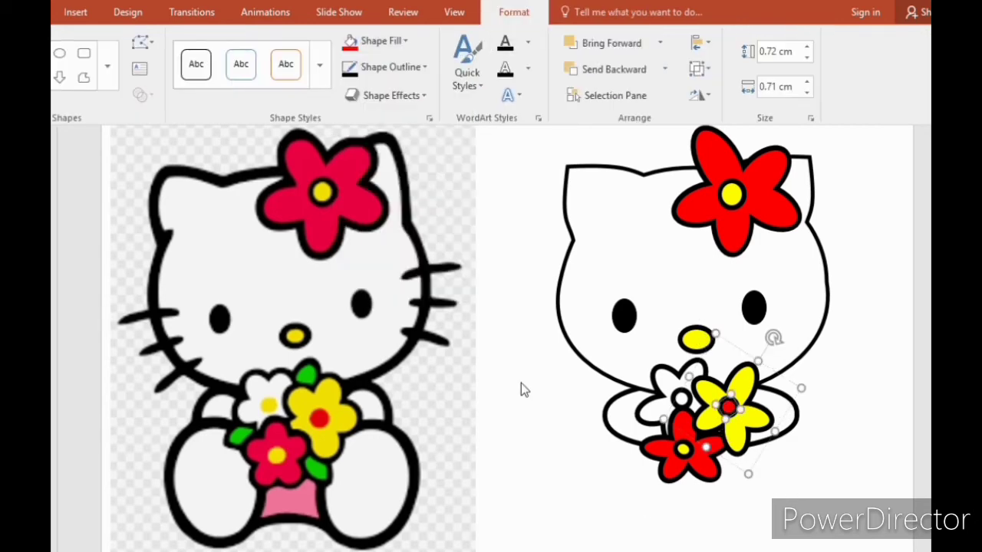
# Fill only the centre circle of the white flower with yellow.
pyautogui.click(679, 400)
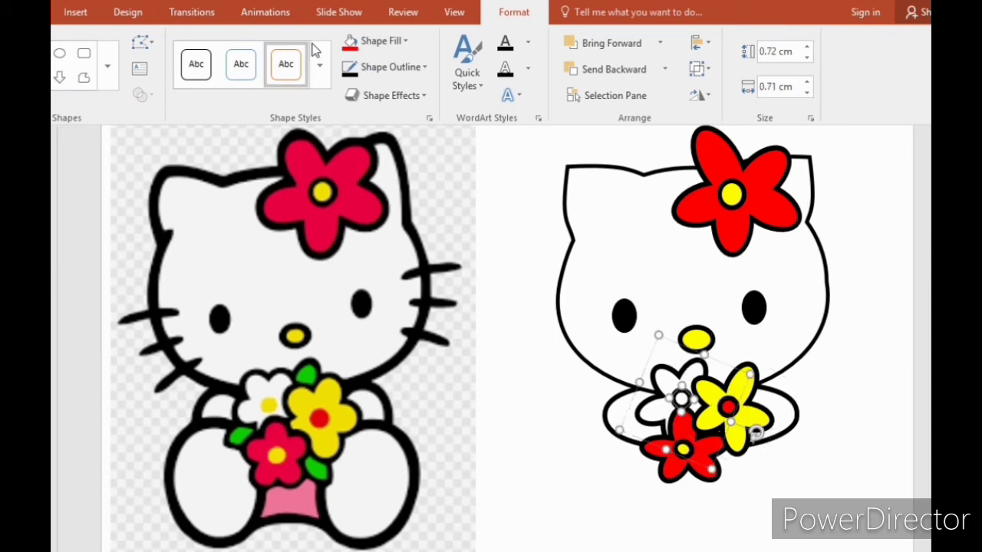
pyautogui.click(383, 40)
pyautogui.click(384, 174)
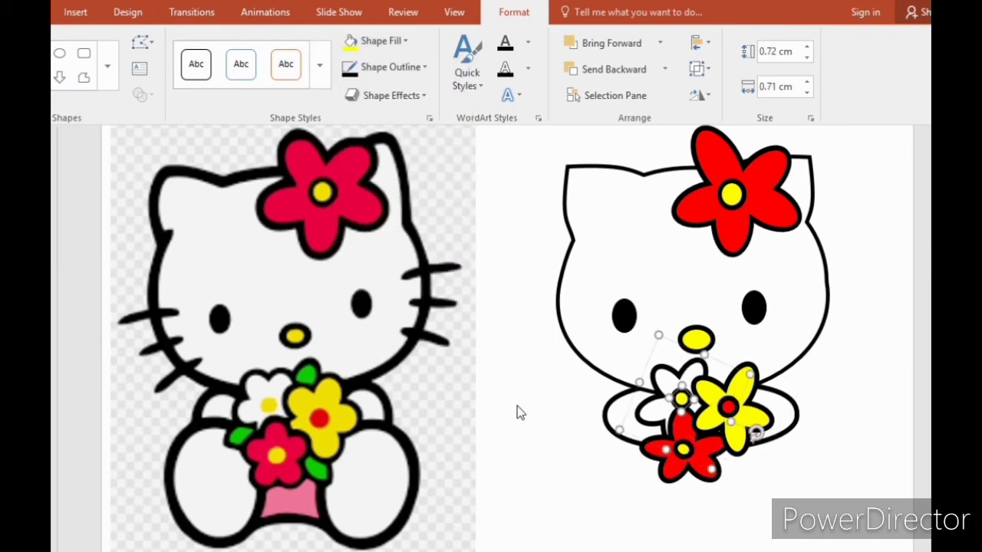
pyautogui.click(558, 473)
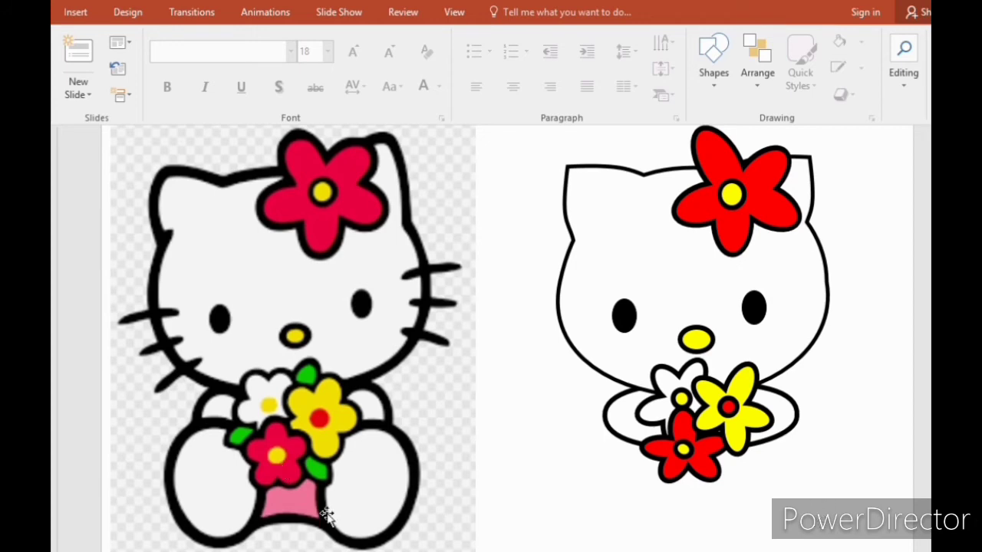
# Insert an oval about 5 cm high and 3.51 cm wide over the reference picture's left foot.
pyautogui.click(69, 12)
pyautogui.click(261, 43)
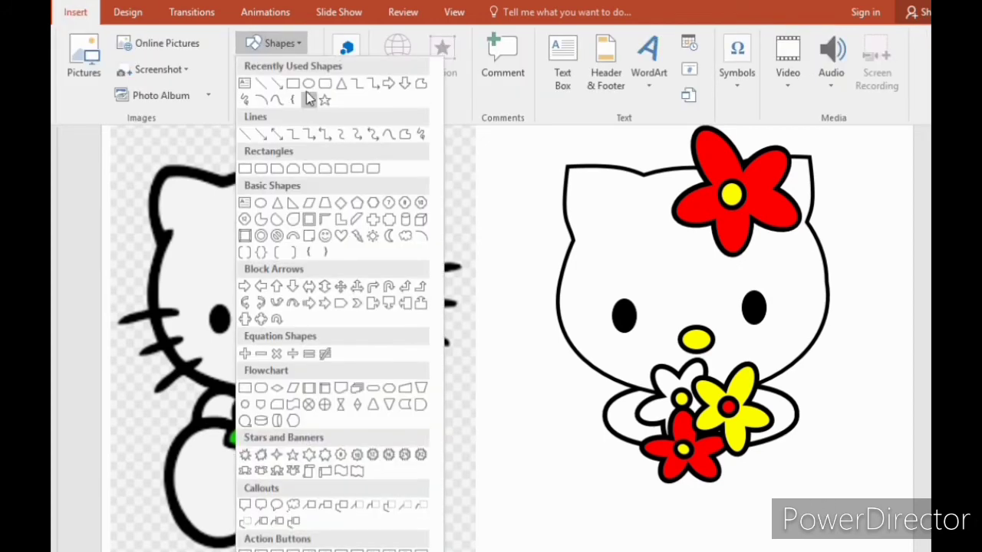
pyautogui.click(310, 86)
pyautogui.moveTo(191, 439)
pyautogui.mouseDown()
pyautogui.moveTo(267, 543)
pyautogui.moveTo(268, 526)
pyautogui.moveTo(258, 529)
pyautogui.mouseUp()
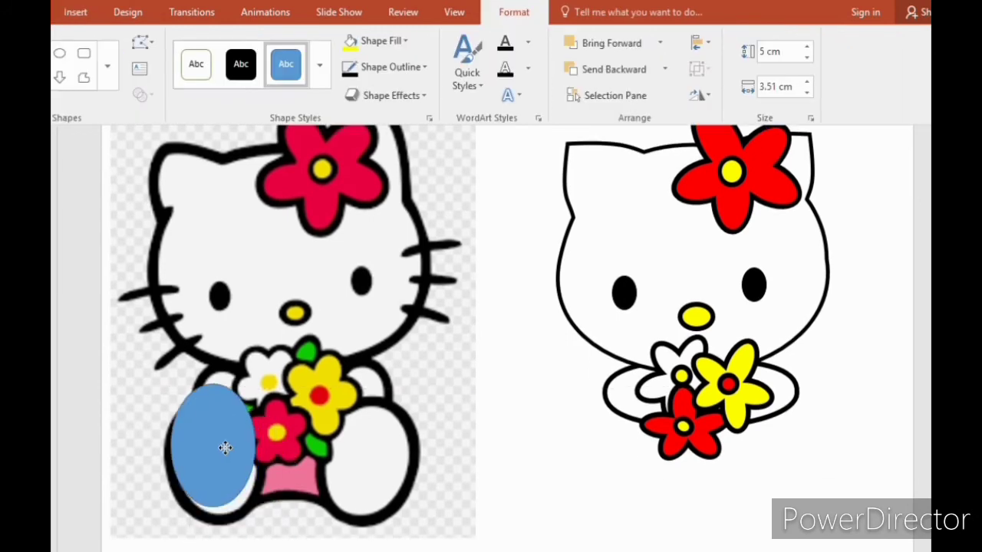
# Fit the blue oval over the reference picture's left foot, resizing it to about 5.15 cm high and 3.98 cm wide.
pyautogui.click(225, 458)
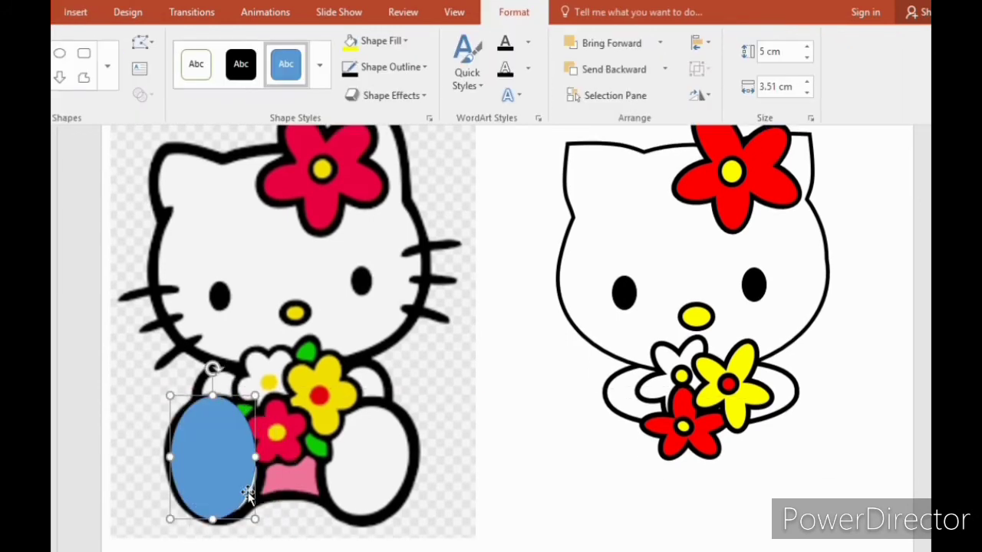
pyautogui.moveTo(256, 521); pyautogui.dragTo(260, 524)
pyautogui.moveTo(234, 473); pyautogui.dragTo(263, 458)
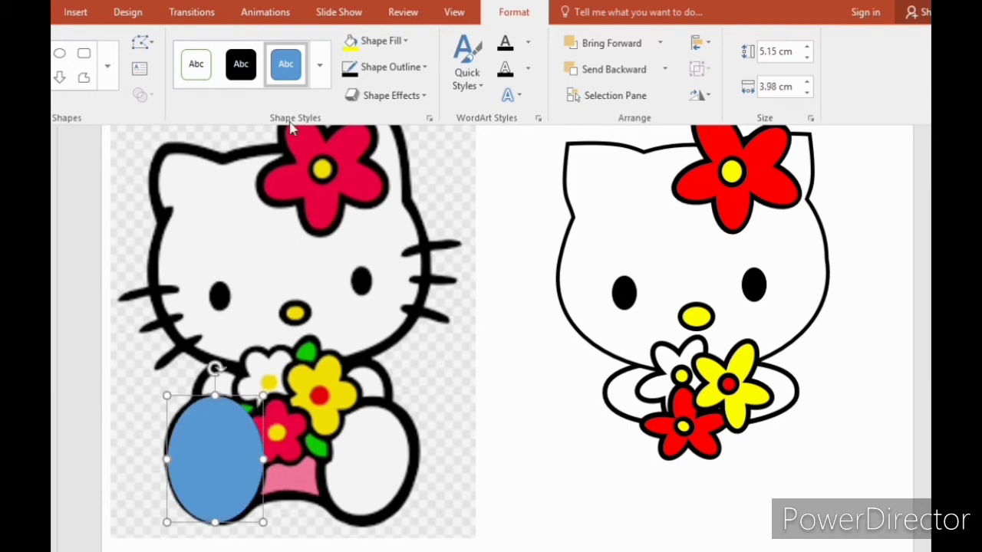
# Fill the foot oval with white and give it a black 6 pt outline.
pyautogui.click(400, 41)
pyautogui.click(370, 85)
pyautogui.click(384, 66)
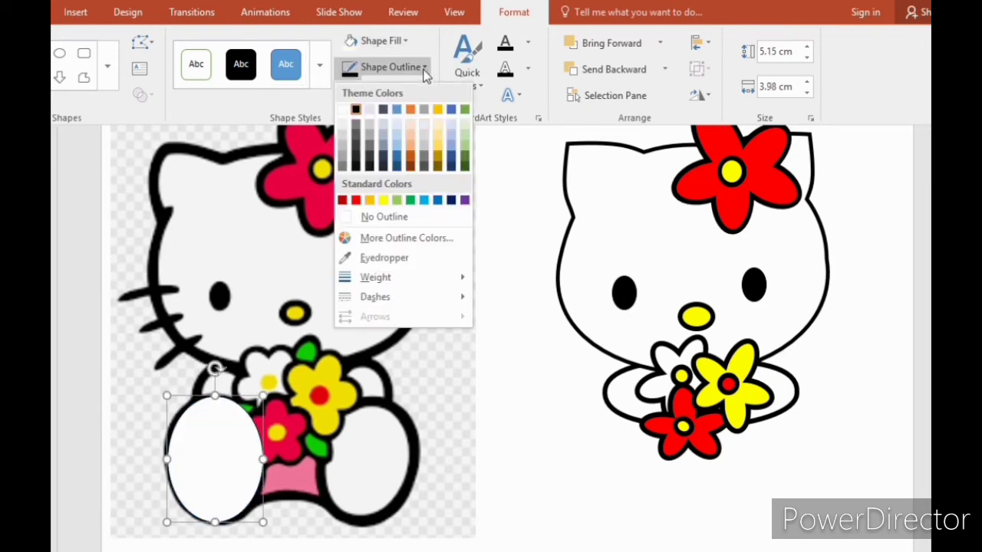
pyautogui.moveTo(399, 280)
pyautogui.click(564, 418)
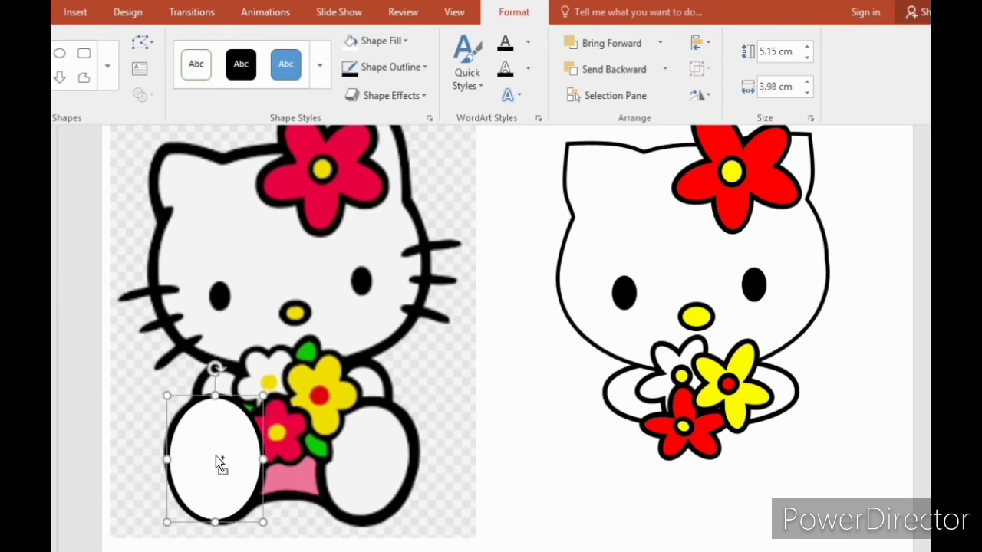
# Duplicate the foot oval, place the copy over the reference picture's right foot and tilt it clockwise to match.
pyautogui.hotkey('ctrl', 'v')
pyautogui.moveTo(222, 462); pyautogui.dragTo(362, 452)
pyautogui.moveTo(366, 371); pyautogui.dragTo(386, 373)
pyautogui.moveTo(368, 426); pyautogui.dragTo(374, 430)
# Move both foot ovals together below the drawing's head and send them to the back.
pyautogui.keyDown('ctrl'); pyautogui.click(246, 459); pyautogui.keyUp('ctrl')
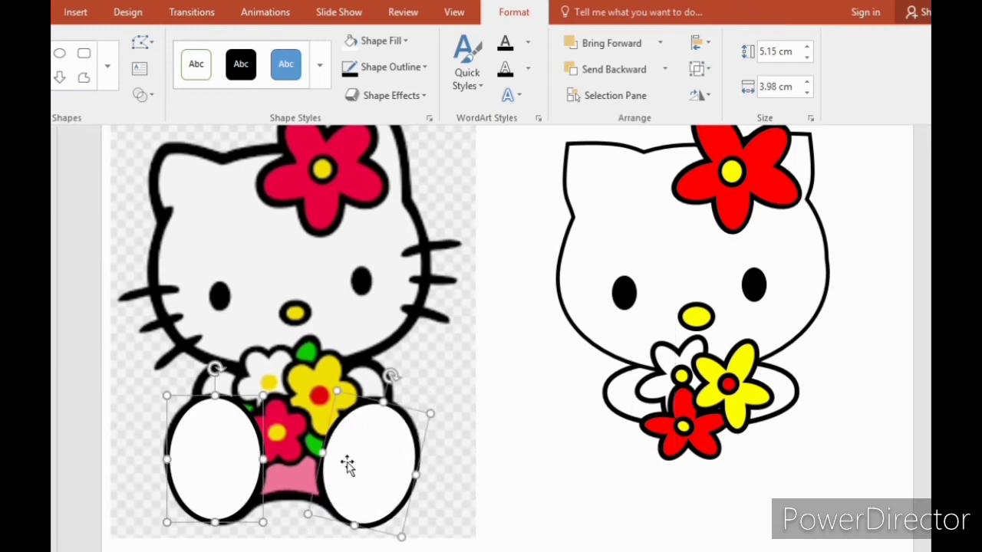
pyautogui.moveTo(347, 464)
pyautogui.mouseDown()
pyautogui.moveTo(606, 499)
pyautogui.moveTo(777, 477)
pyautogui.moveTo(765, 496)
pyautogui.moveTo(762, 465)
pyautogui.mouseUp()
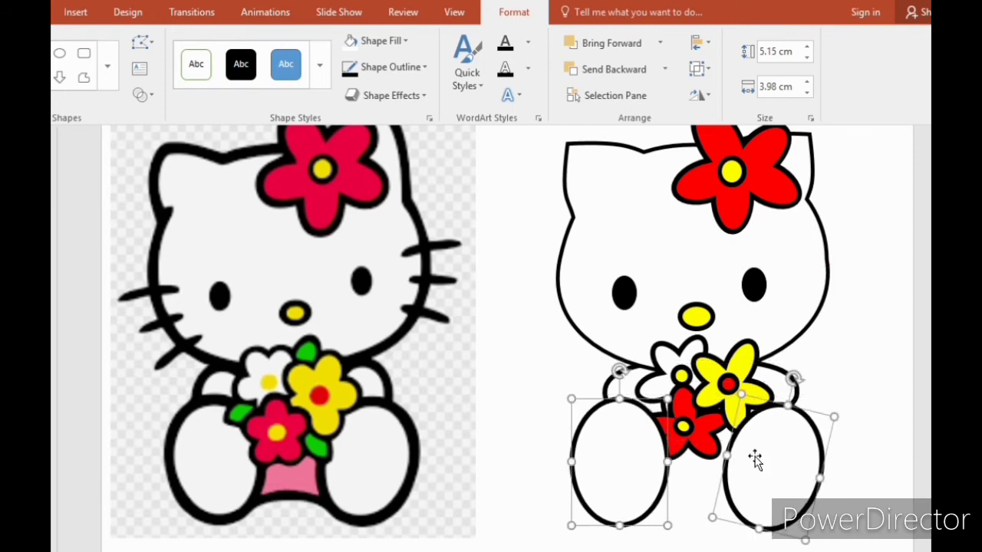
pyautogui.click(664, 69)
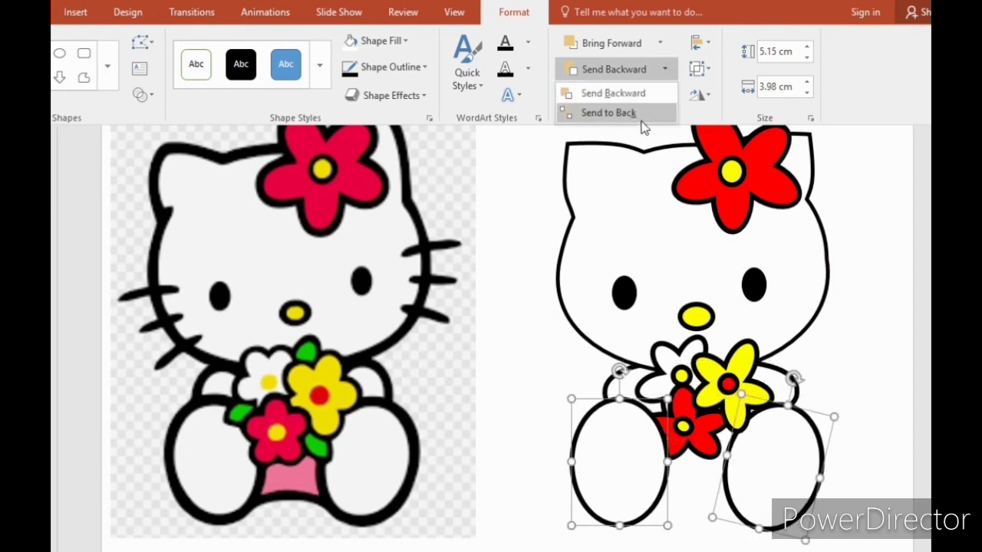
pyautogui.click(639, 113)
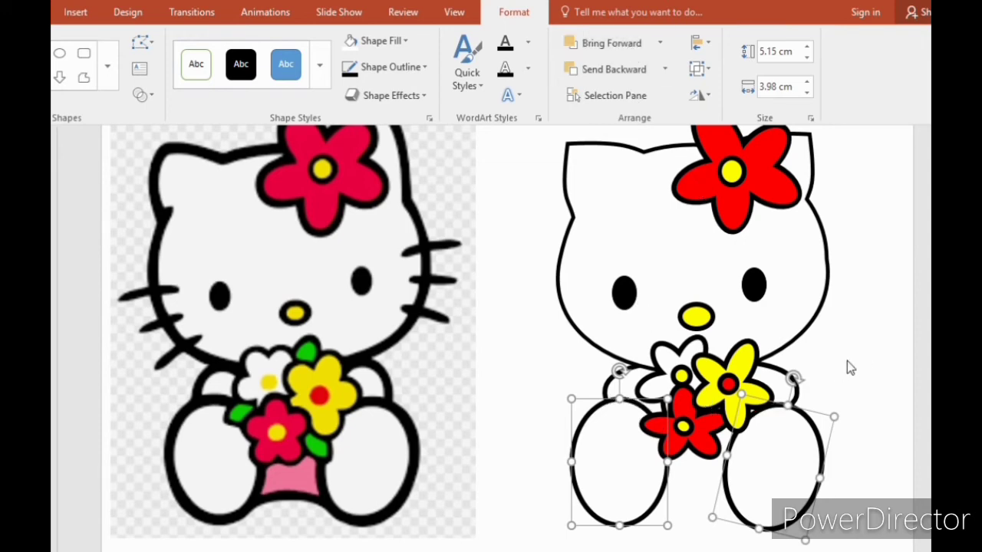
pyautogui.click(855, 388)
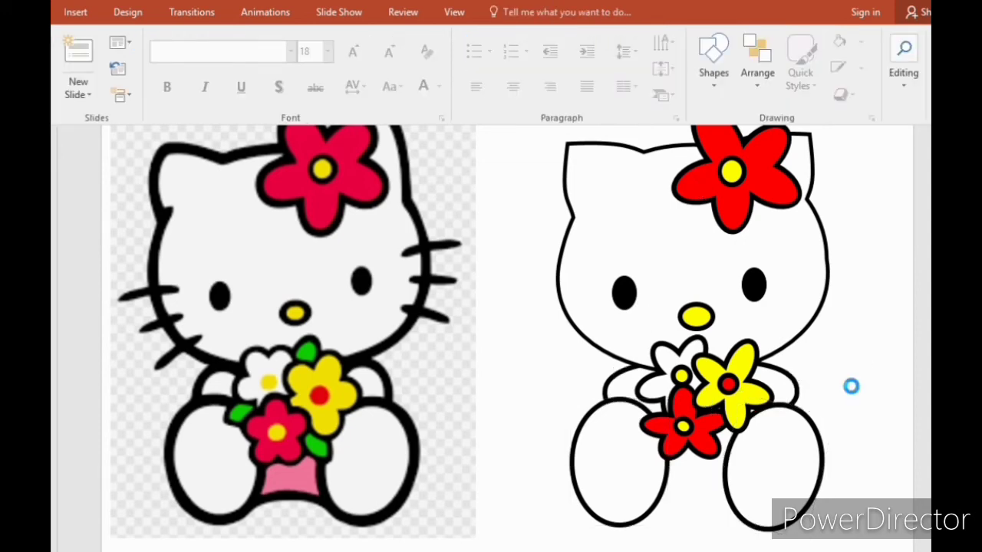
# Insert a rounded rectangle about 2.52 cm high and 4.41 cm wide over the pink body area of the reference picture.
pyautogui.click(77, 13)
pyautogui.click(276, 42)
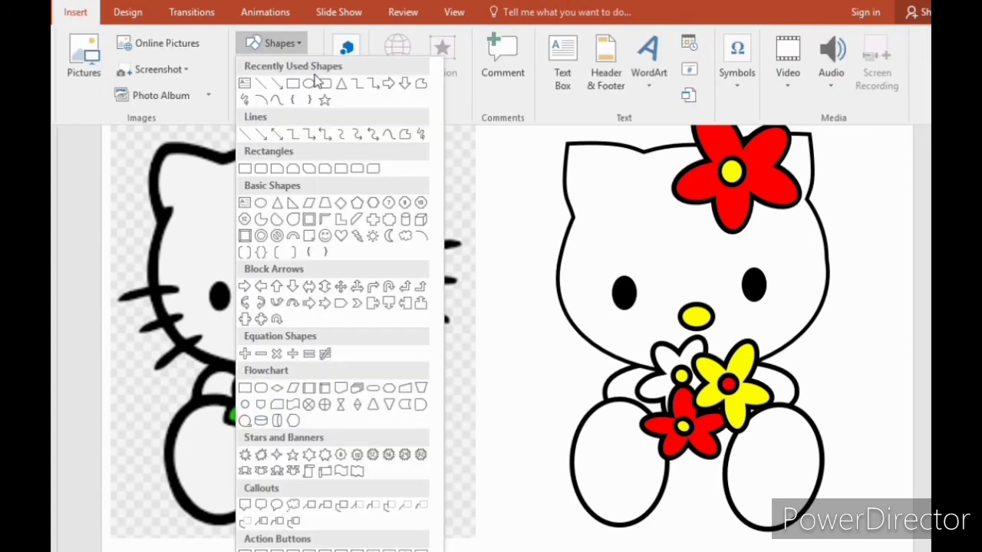
pyautogui.click(323, 83)
pyautogui.moveTo(238, 443); pyautogui.dragTo(346, 506)
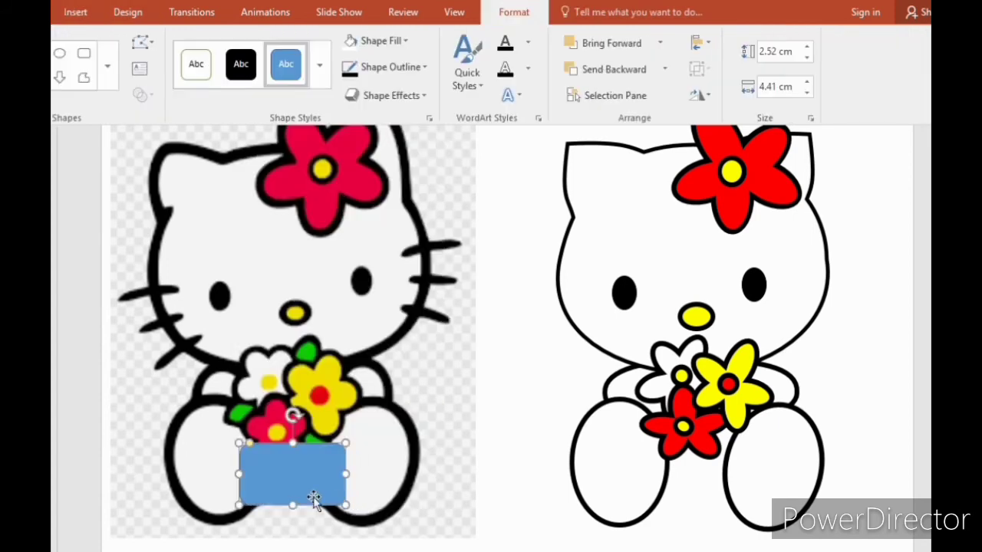
# Fill the rounded rectangle with a pink from the standard colour palette.
pyautogui.click(406, 42)
pyautogui.click(385, 212)
pyautogui.click(245, 243)
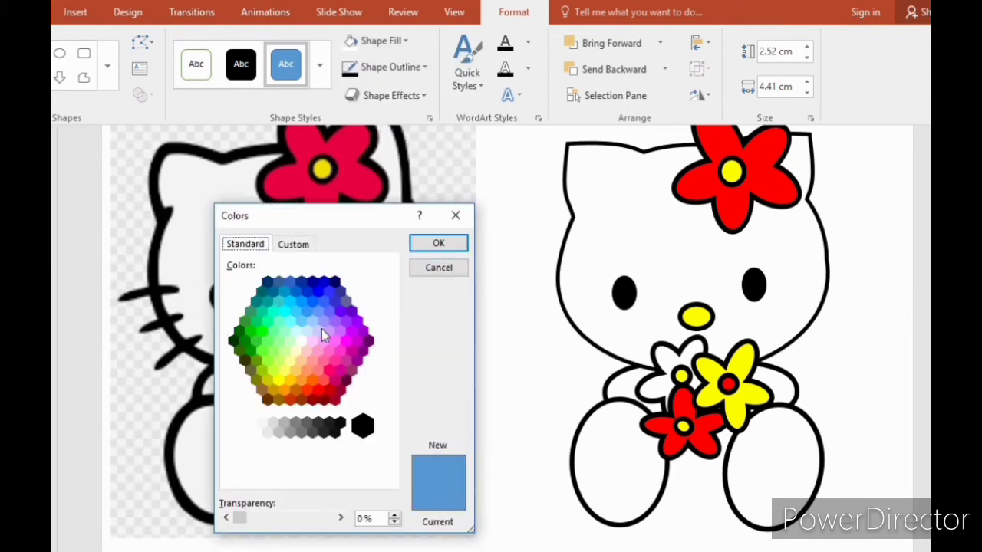
pyautogui.click(334, 344)
pyautogui.click(438, 243)
# Edit the pink shape's points to curve its bottom edge upward, and give it a black 6 pt outline.
pyautogui.click(140, 42)
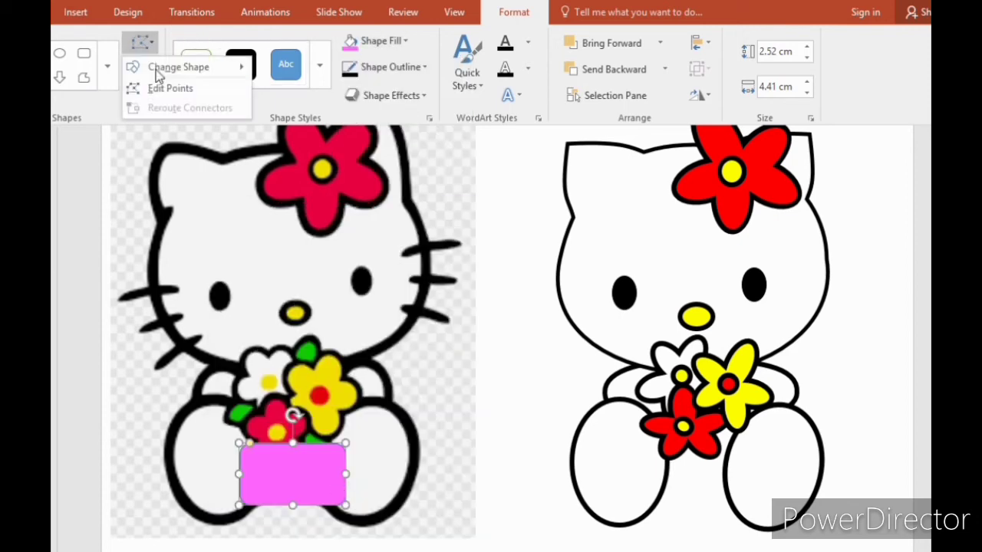
pyautogui.click(164, 89)
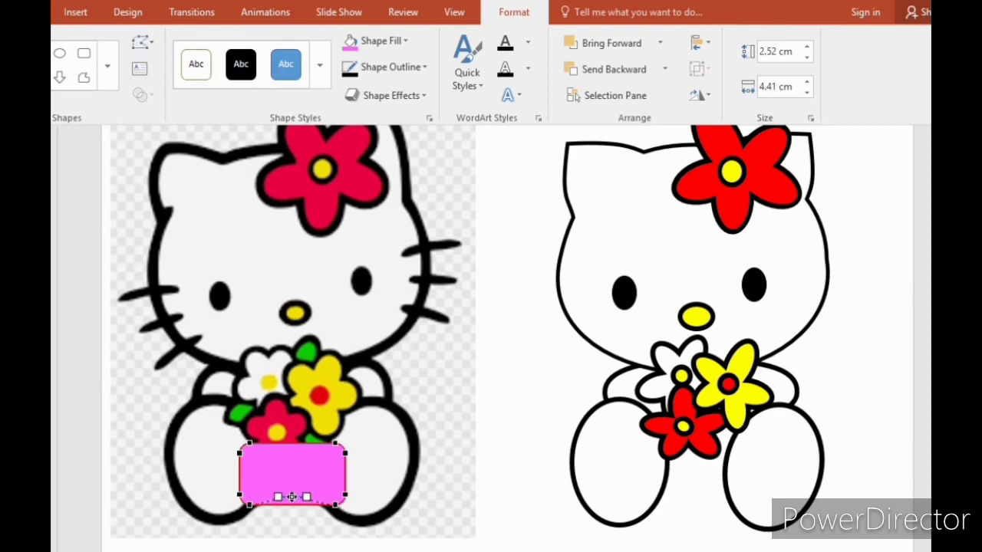
pyautogui.moveTo(290, 495); pyautogui.dragTo(290, 494)
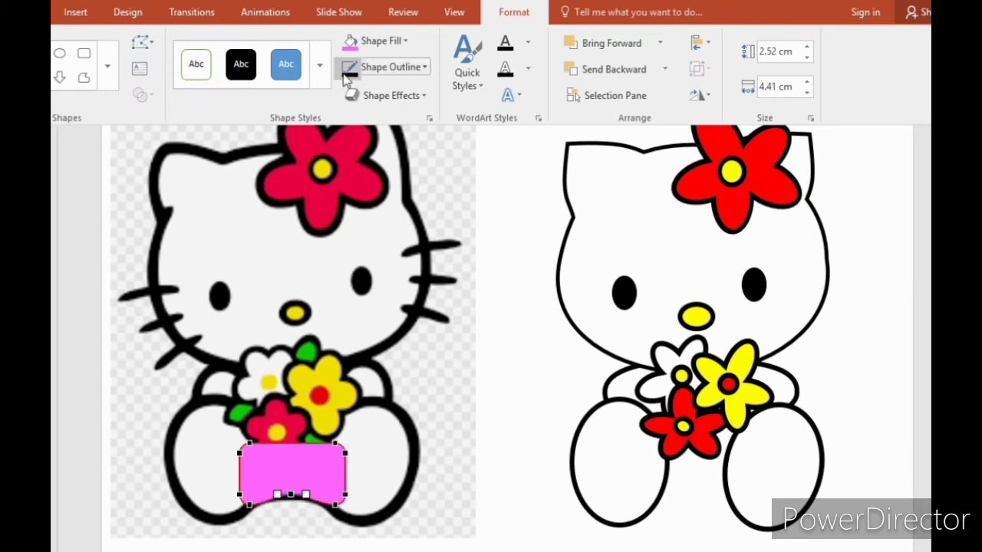
pyautogui.click(418, 67)
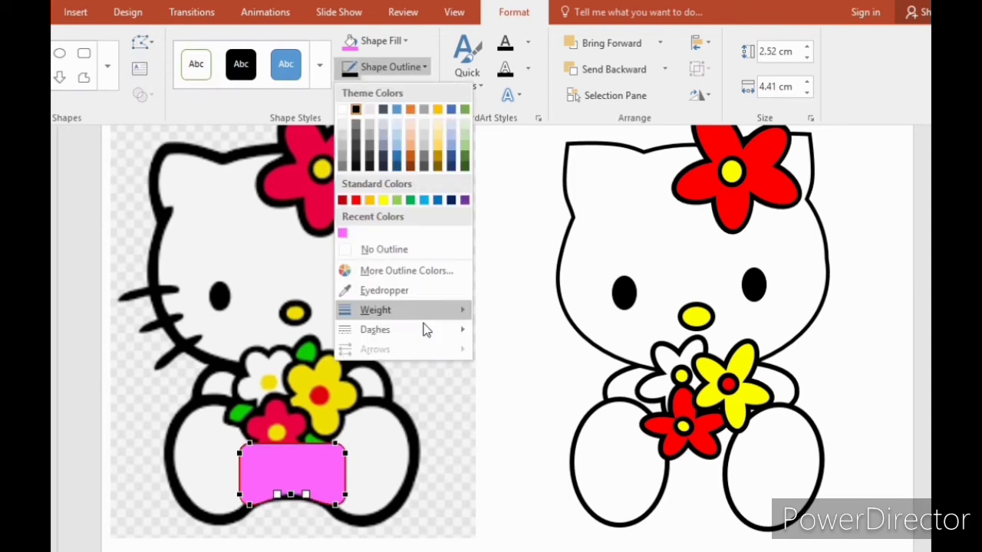
pyautogui.moveTo(422, 310)
pyautogui.click(546, 456)
# Move the pink body shape between the drawing's feet and send it to the back.
pyautogui.moveTo(309, 467); pyautogui.dragTo(703, 468)
pyautogui.click(664, 69)
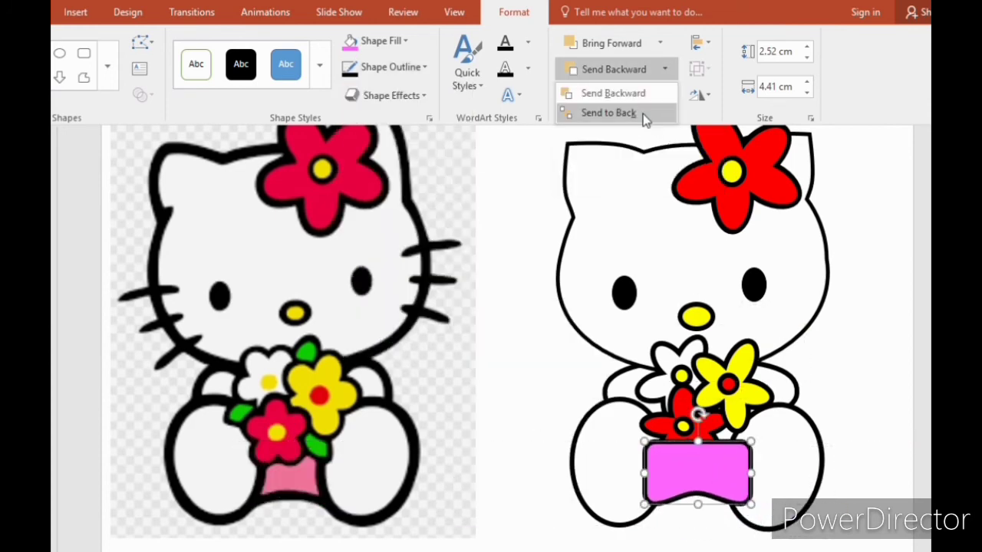
pyautogui.click(613, 112)
pyautogui.click(573, 520)
pyautogui.doubleClick(695, 477)
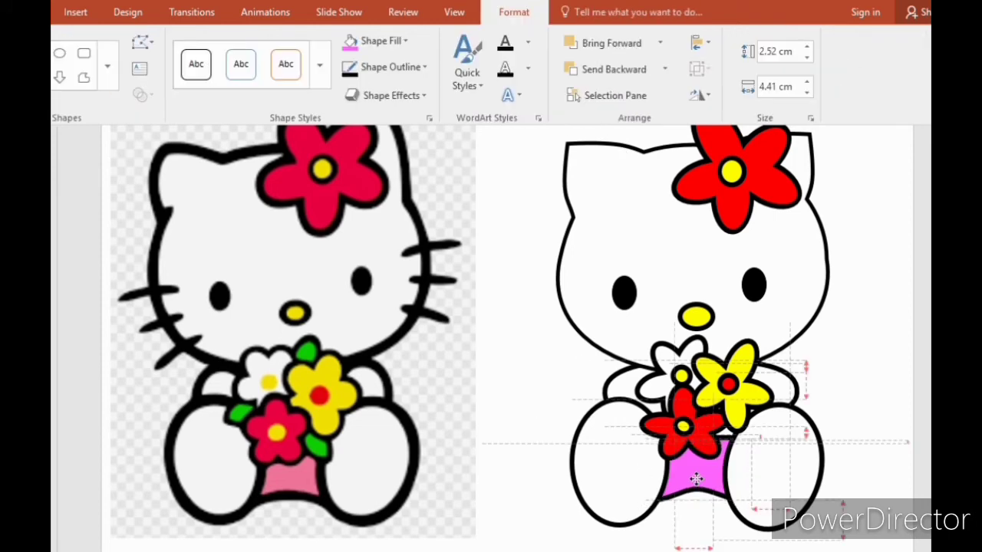
pyautogui.click(839, 401)
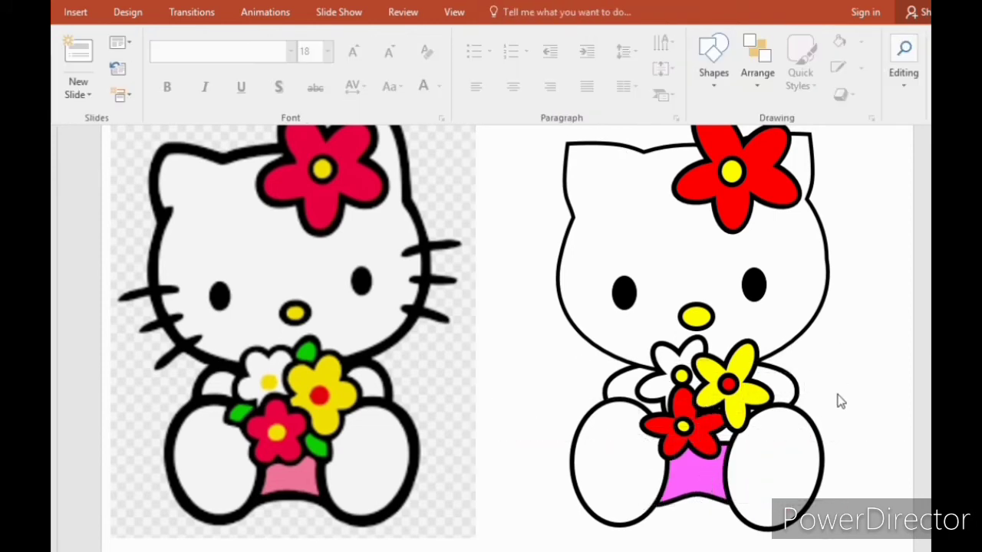
# Edit the points of the wide arms oval so both ends bulge upward into fuller, rounder arms.
pyautogui.click(763, 374)
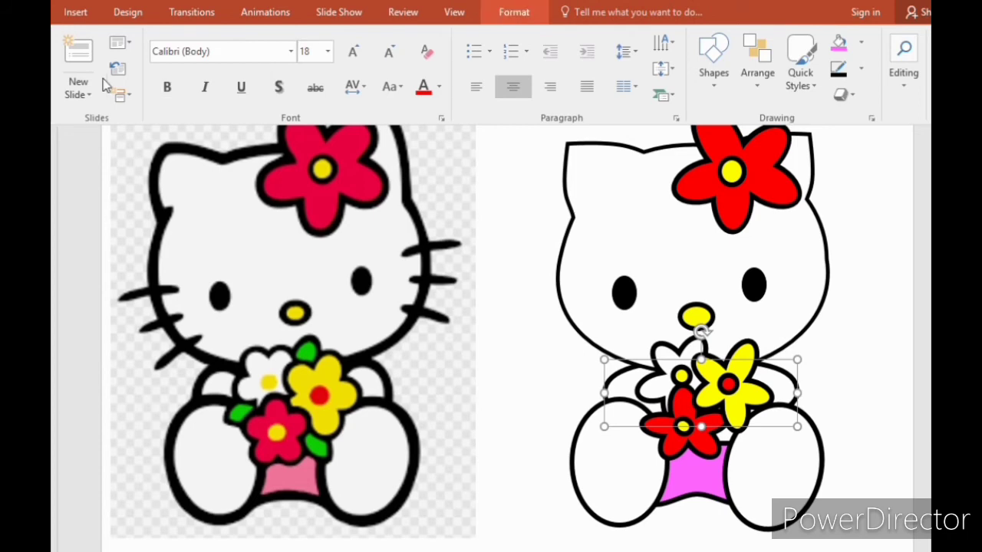
pyautogui.click(514, 12)
pyautogui.click(141, 41)
pyautogui.click(163, 87)
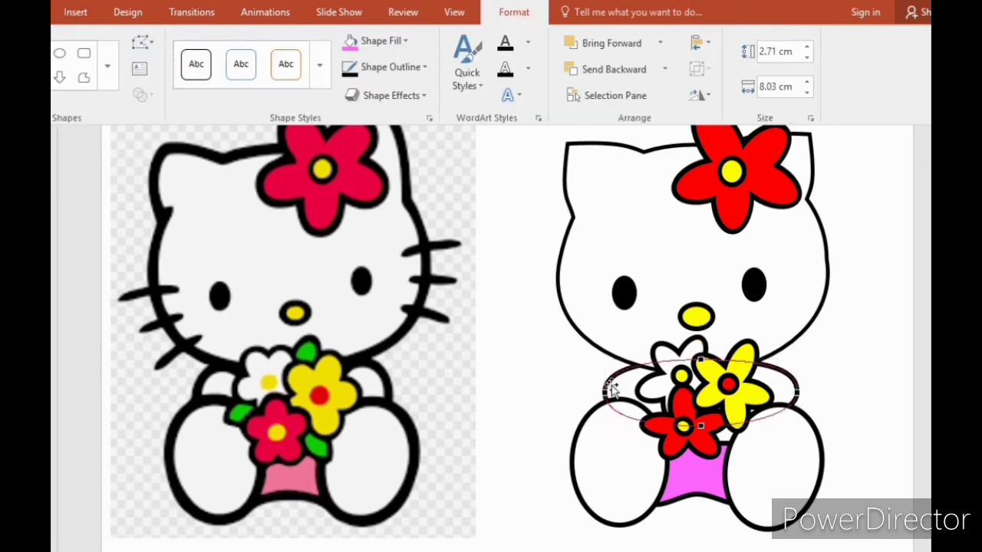
pyautogui.moveTo(603, 369); pyautogui.dragTo(602, 349)
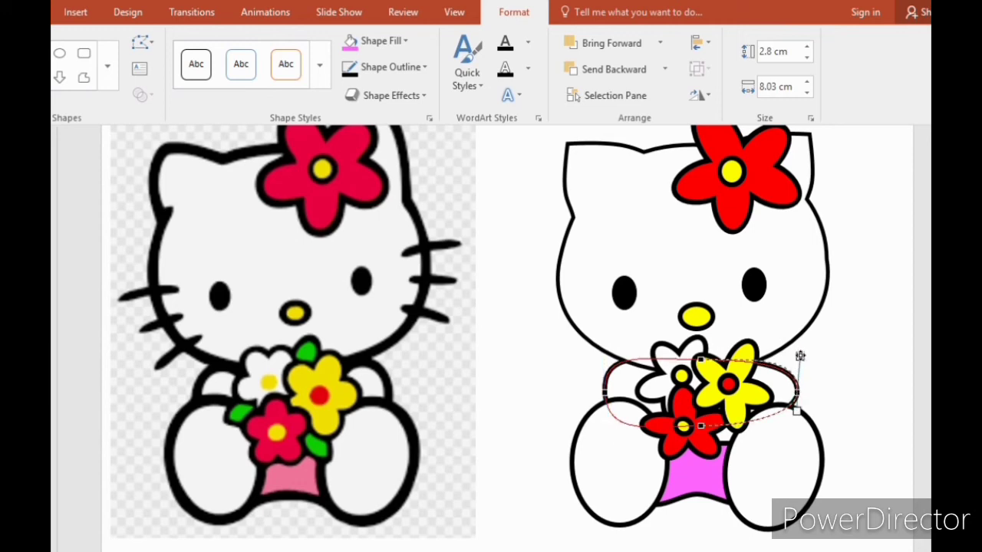
pyautogui.click(835, 407)
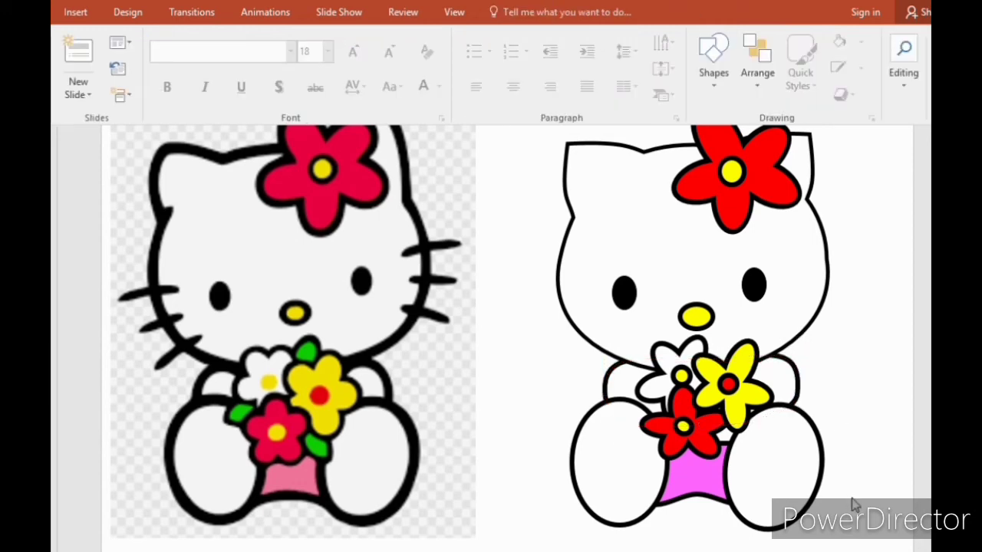
# Insert an oval about 2.06 cm high and 1.11 cm wide over the reference bouquet's top leaf and tilt it clockwise.
pyautogui.scroll(1, 829, 430)
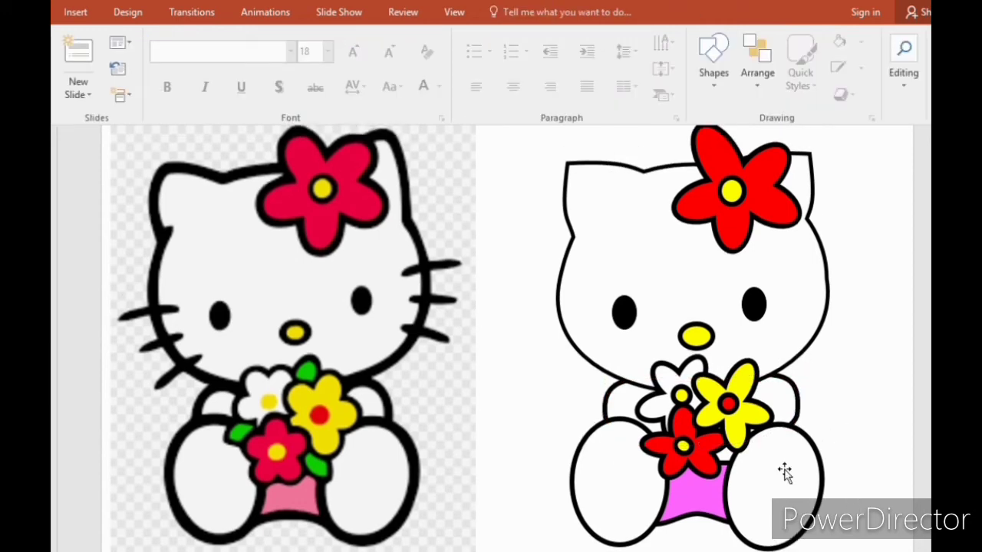
pyautogui.click(76, 11)
pyautogui.click(273, 46)
pyautogui.click(306, 84)
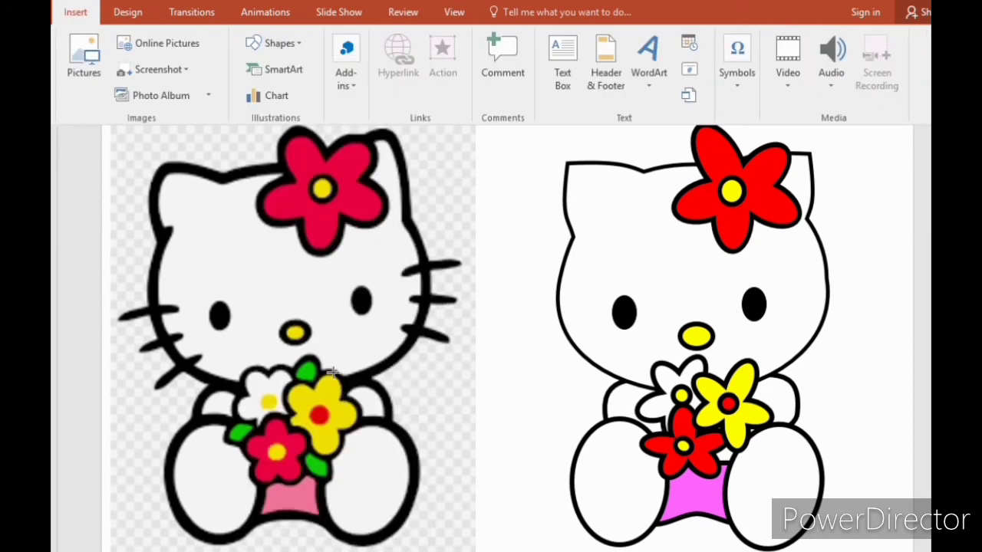
pyautogui.moveTo(303, 373)
pyautogui.mouseDown()
pyautogui.moveTo(286, 400)
pyautogui.moveTo(293, 407)
pyautogui.mouseUp()
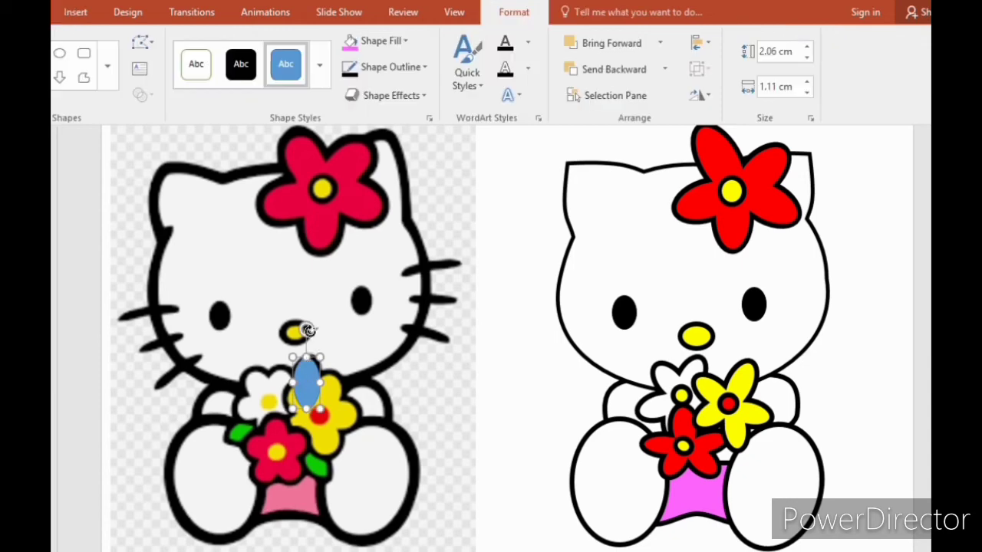
pyautogui.moveTo(307, 330); pyautogui.dragTo(323, 335)
pyautogui.moveTo(299, 396); pyautogui.dragTo(296, 394)
# Give the leaf oval a black 6 pt outline and a green fill.
pyautogui.click(376, 67)
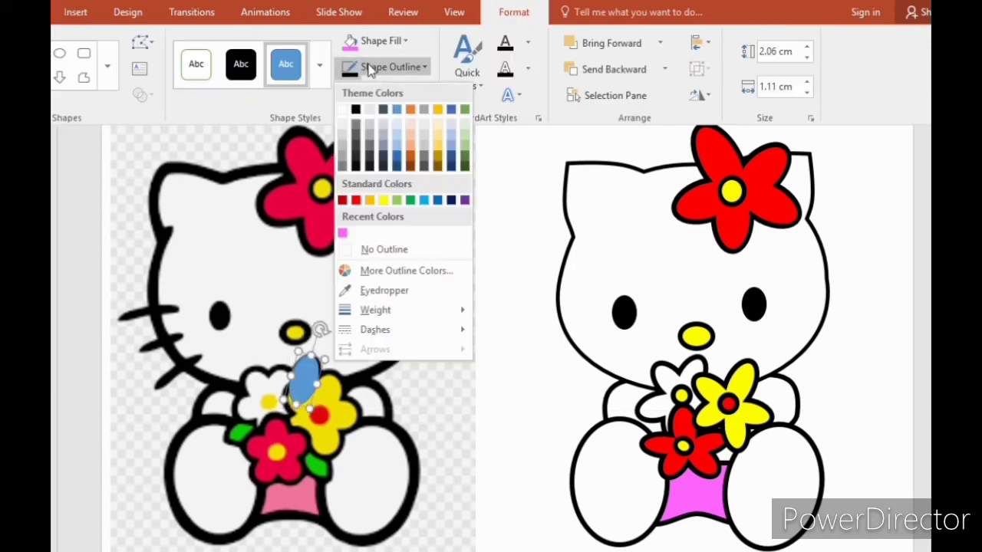
pyautogui.click(376, 67)
pyautogui.click(375, 67)
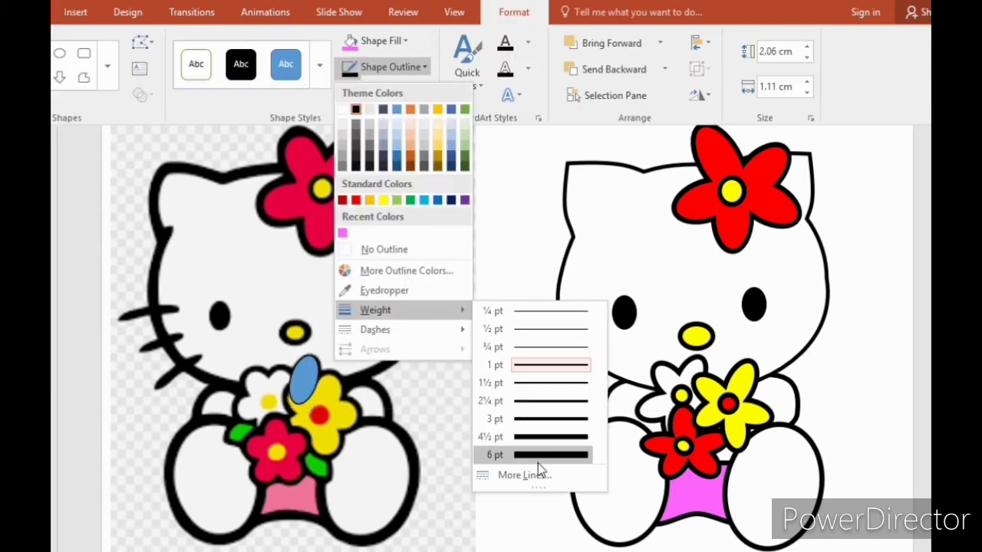
pyautogui.click(537, 455)
pyautogui.click(380, 41)
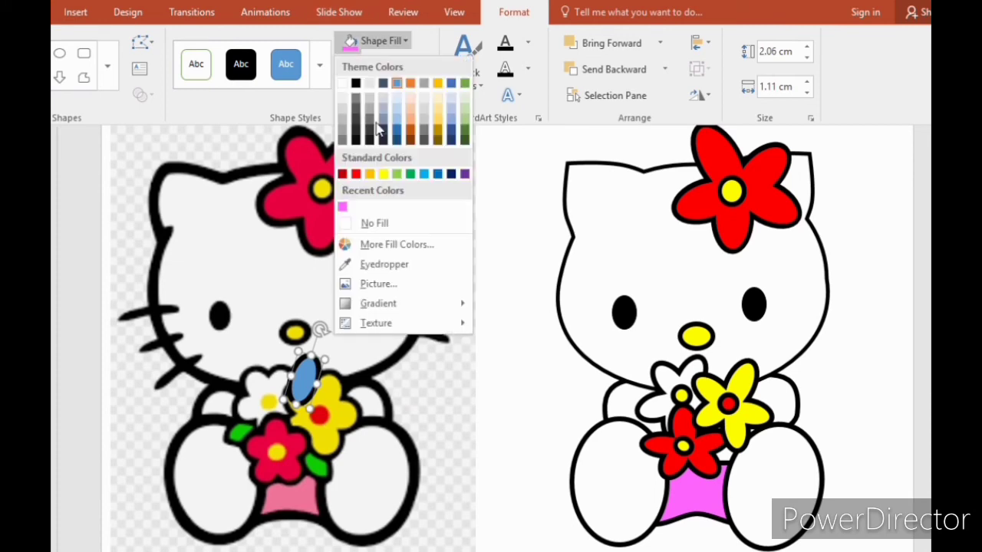
pyautogui.click(409, 174)
# Place the leaf behind the top of the drawing's bouquet and change its fill to a brighter green.
pyautogui.moveTo(323, 355); pyautogui.dragTo(720, 368)
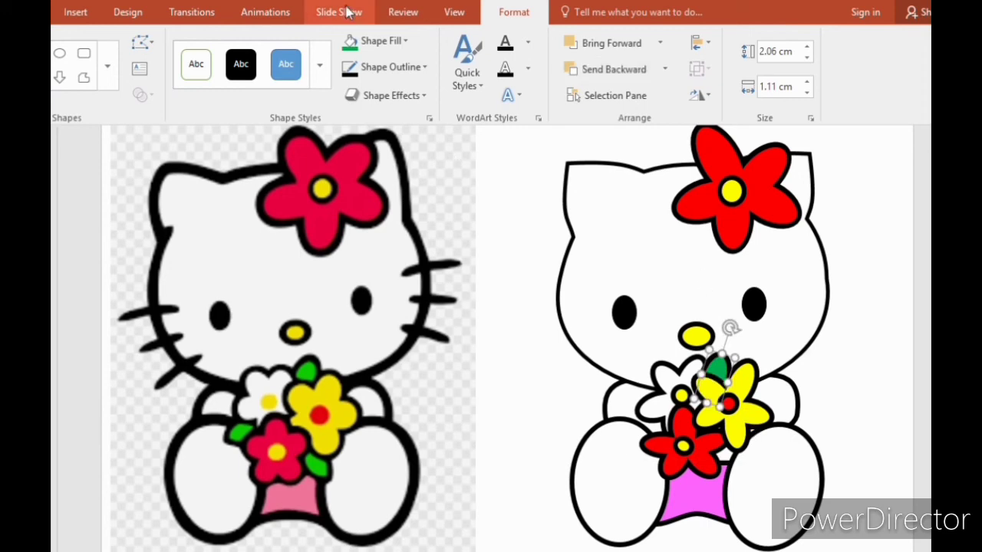
pyautogui.click(380, 41)
pyautogui.click(396, 243)
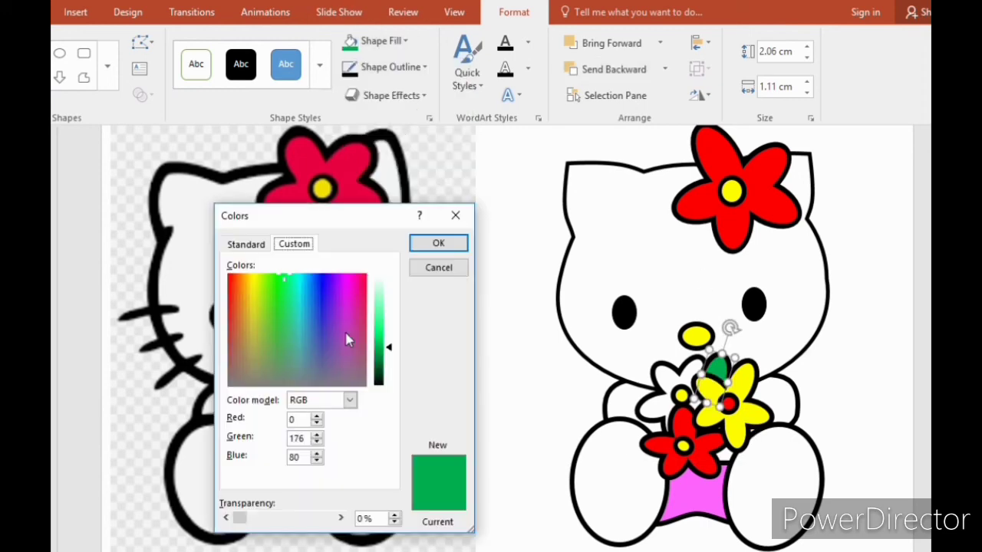
pyautogui.click(248, 246)
pyautogui.click(263, 330)
pyautogui.click(437, 244)
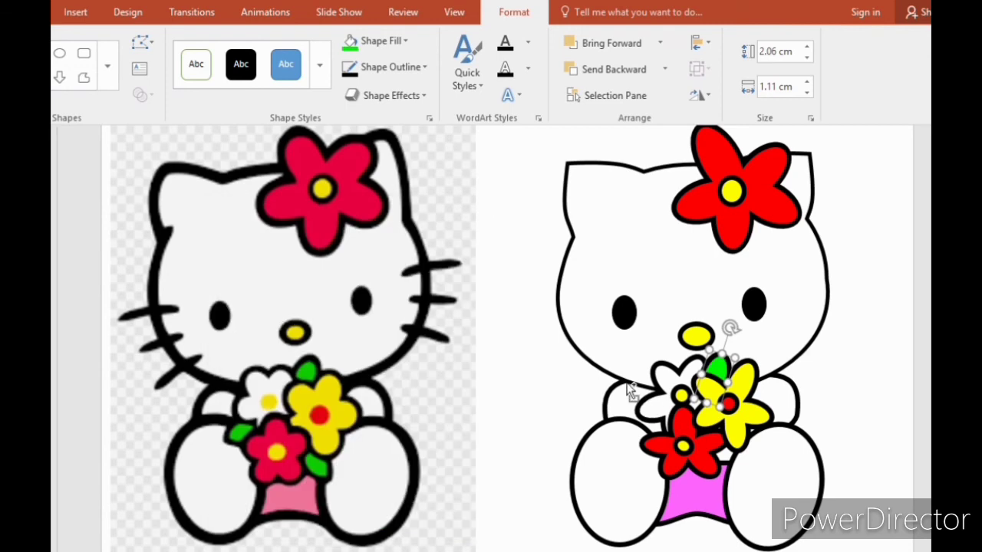
# Duplicate the leaf, rotate the copy nearly horizontal and place it behind the left side of the red bouquet flower.
pyautogui.hotkey('ctrl', 'v')
pyautogui.moveTo(726, 387); pyautogui.dragTo(665, 417)
pyautogui.moveTo(680, 374); pyautogui.dragTo(705, 408)
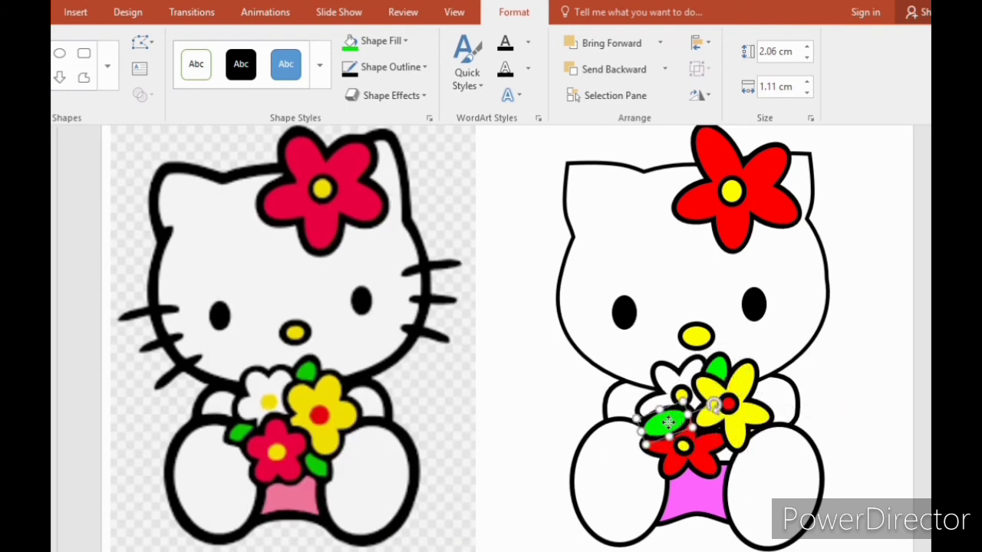
pyautogui.click(633, 70)
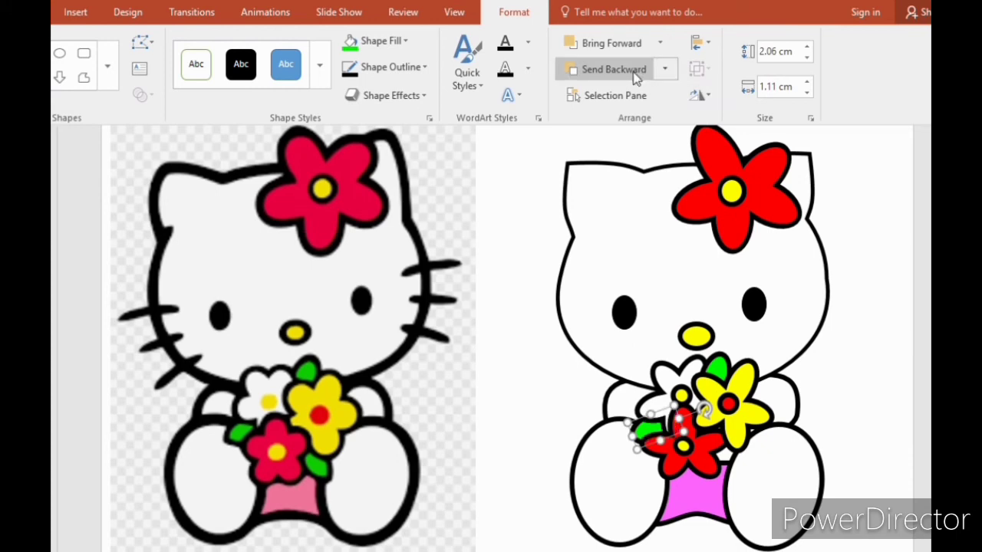
# Duplicate the green leaf, rotate the copy to slant down to the right and place it behind the lower right of the red bouquet flower.
pyautogui.moveTo(679, 463); pyautogui.dragTo(729, 498)
pyautogui.moveTo(769, 452); pyautogui.dragTo(700, 431)
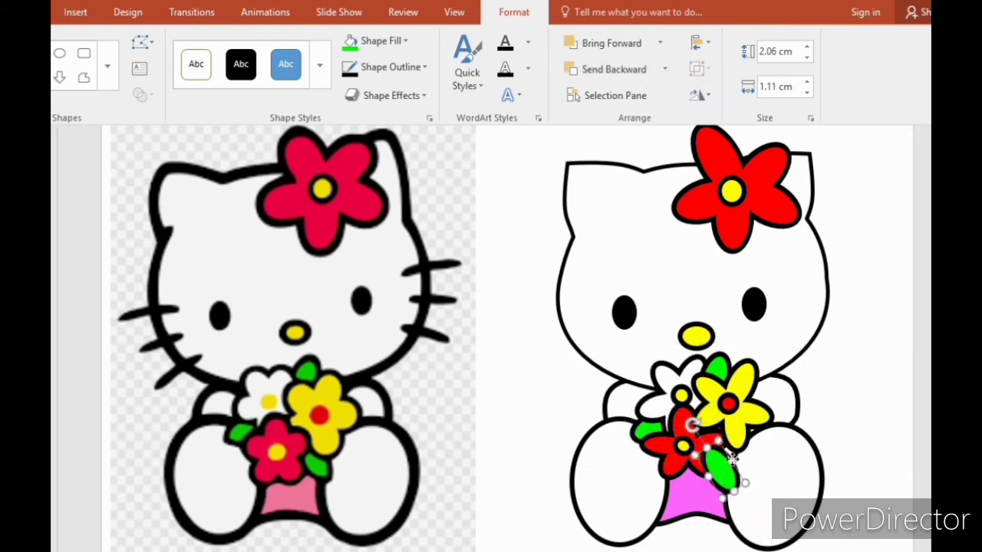
pyautogui.moveTo(723, 478); pyautogui.dragTo(729, 460)
pyautogui.click(618, 75)
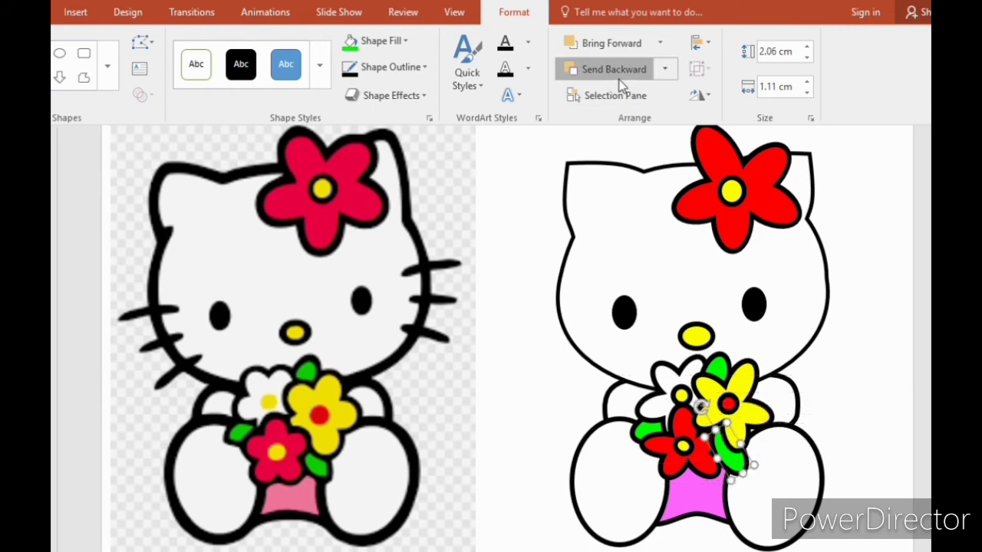
pyautogui.click(618, 76)
pyautogui.click(872, 368)
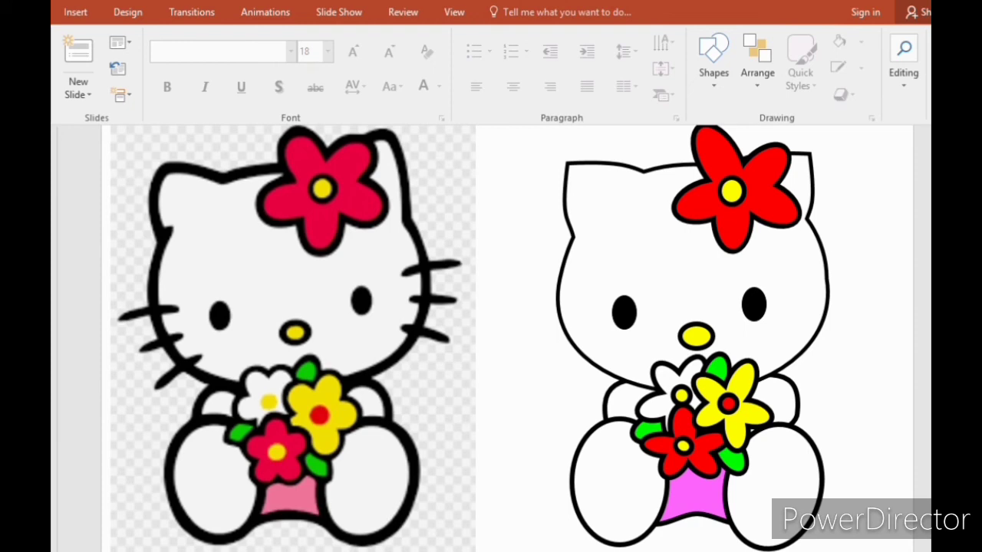
# Group the hair flower, eyes, nose, bouquet, arms, pink body and feet of the drawing into one object.
pyautogui.click(947, 118)
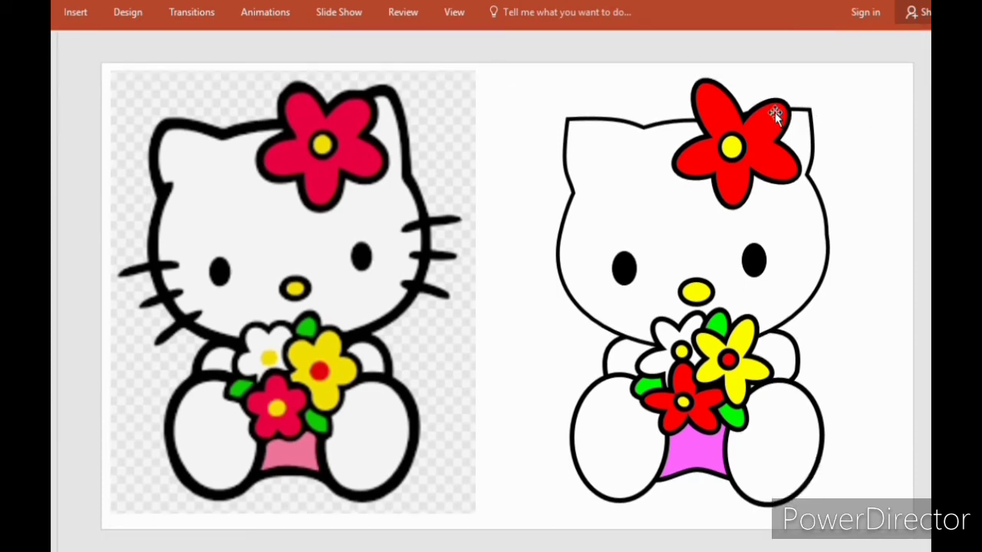
pyautogui.moveTo(500, 45); pyautogui.dragTo(893, 545)
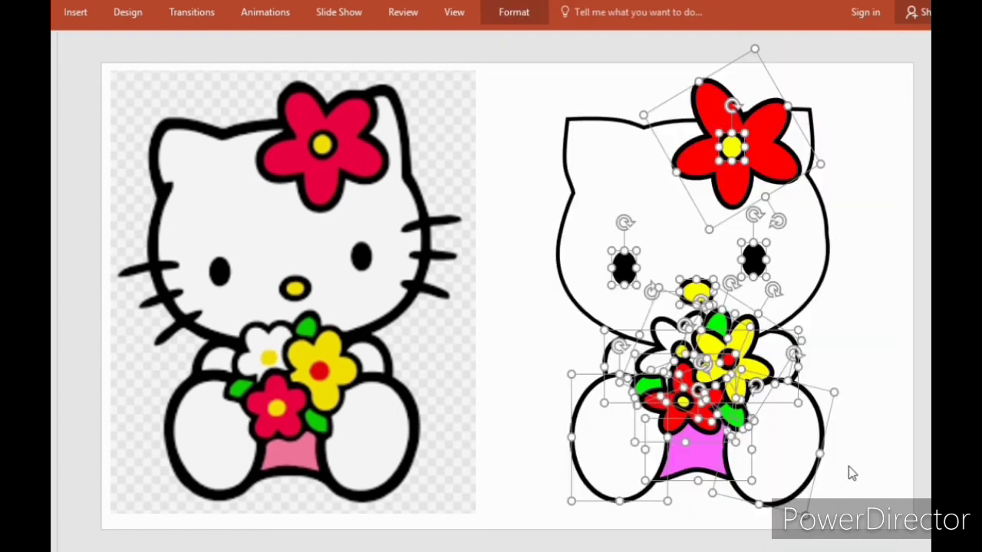
pyautogui.click(519, 21)
pyautogui.click(766, 55)
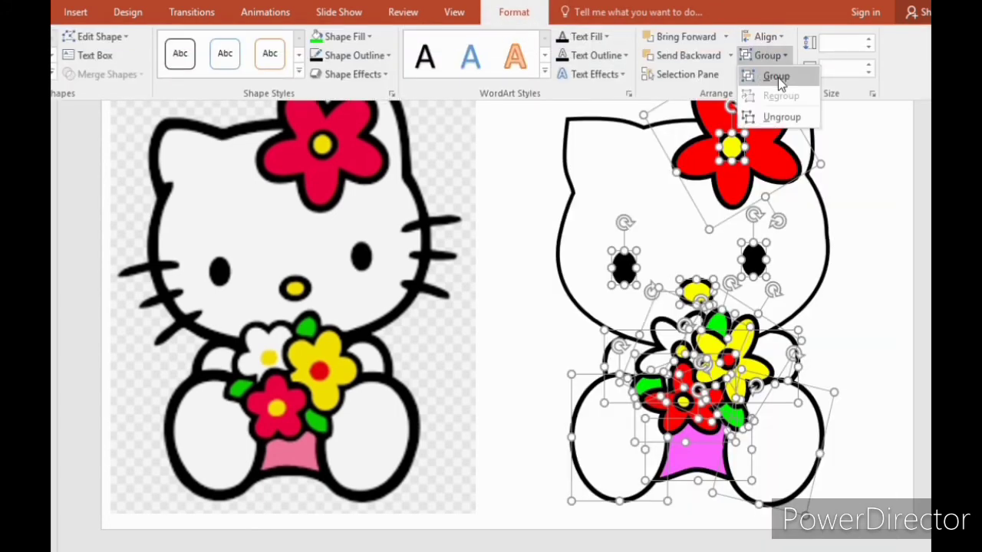
pyautogui.click(777, 75)
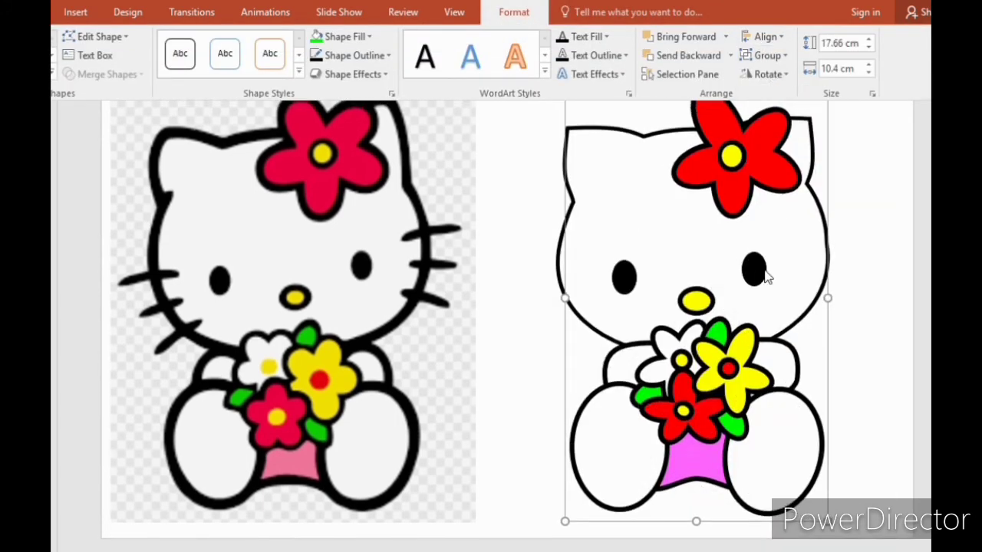
# Add a new blank slide to the presentation.
pyautogui.click(76, 12)
pyautogui.click(0, 70)
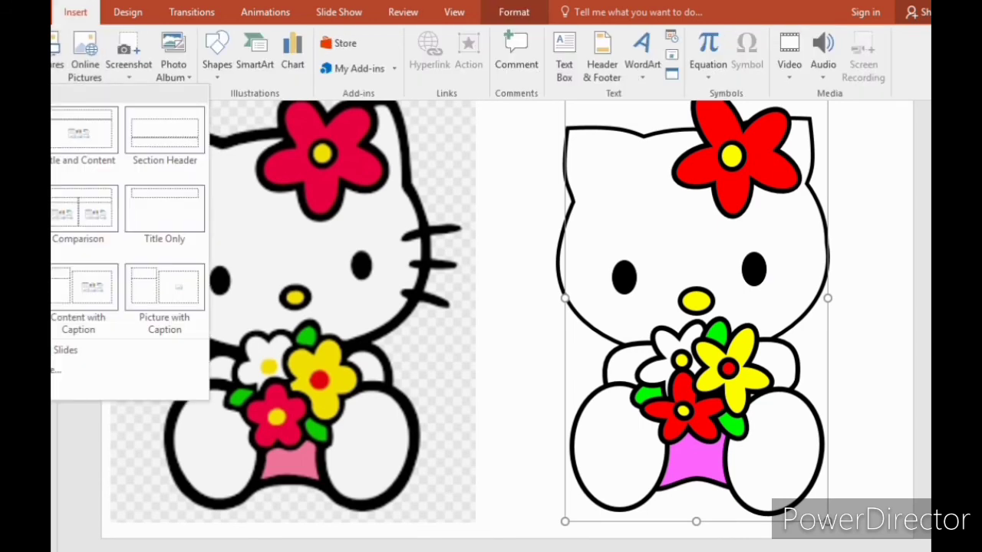
pyautogui.click(6, 287)
pyautogui.hotkey('ctrl', 'v')
pyautogui.press('Delete')
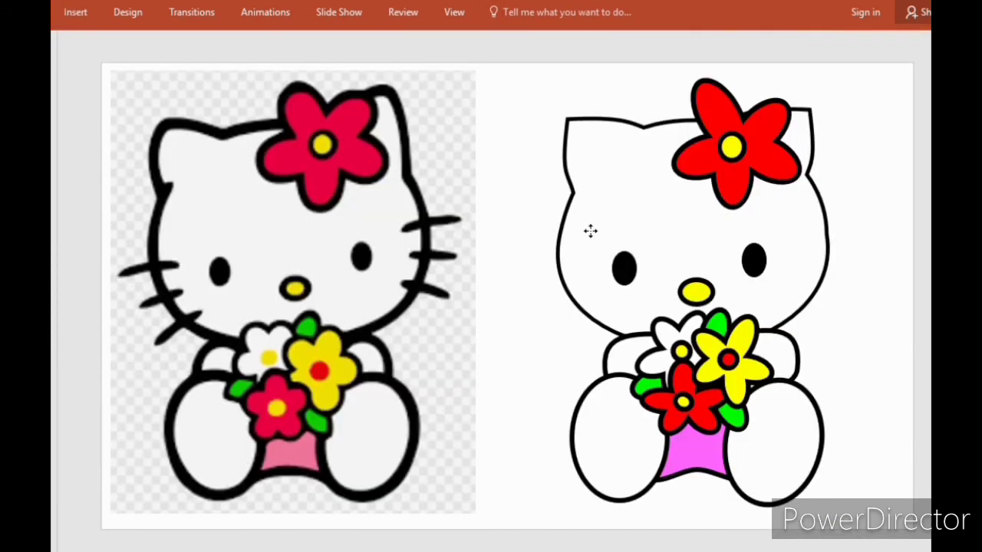
# Copy the drawing's head outline together with the grouped shapes onto the blank slide and move them to its left half.
pyautogui.click(645, 233)
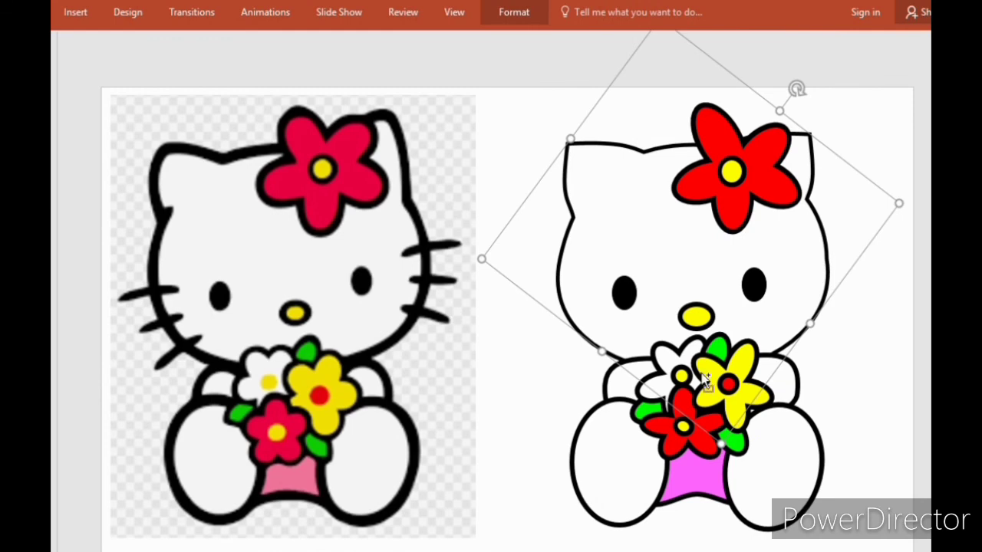
pyautogui.keyDown('shift'); pyautogui.click(603, 416); pyautogui.keyUp('shift')
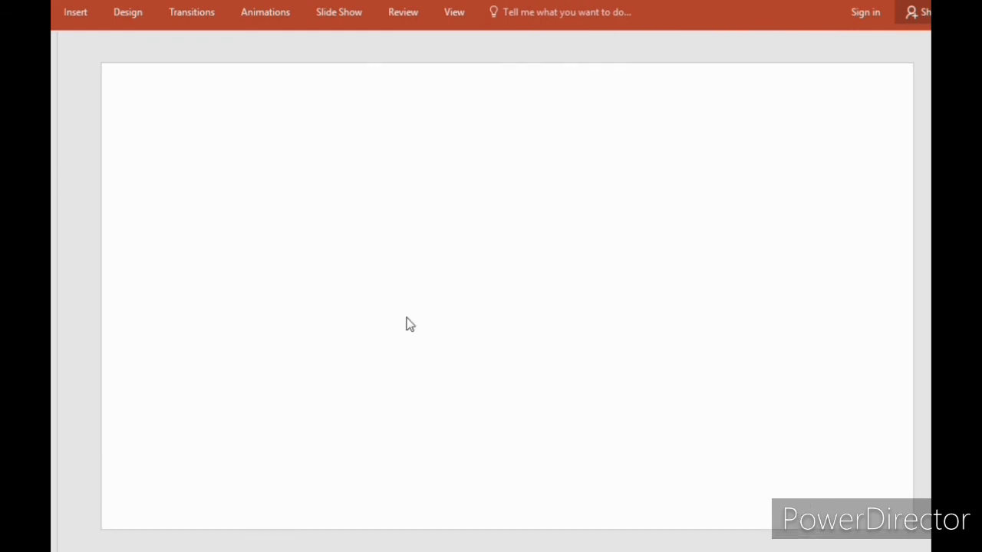
pyautogui.hotkey('ctrl', 'v')
pyautogui.moveTo(621, 278); pyautogui.dragTo(281, 243)
# Copy the red HELLO KITTY text from the slide with the reference picture onto the new slide and position it to the right of the drawing.
pyautogui.click(618, 276)
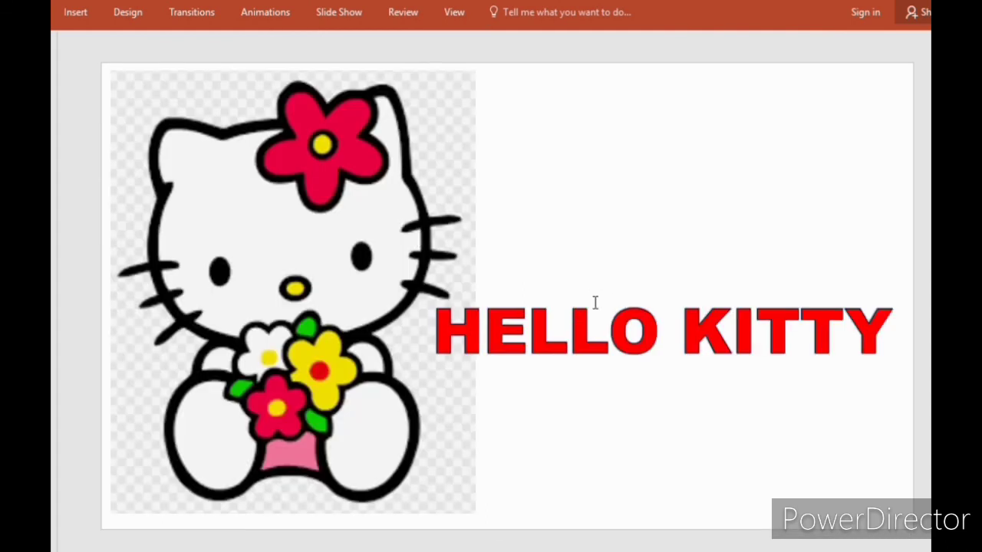
pyautogui.click(597, 299)
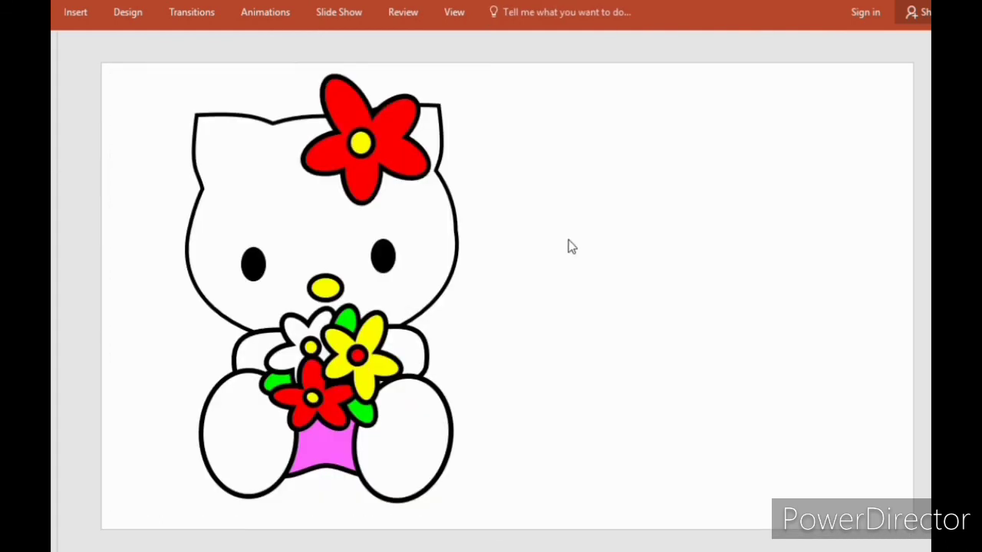
pyautogui.hotkey('ctrl', 'v')
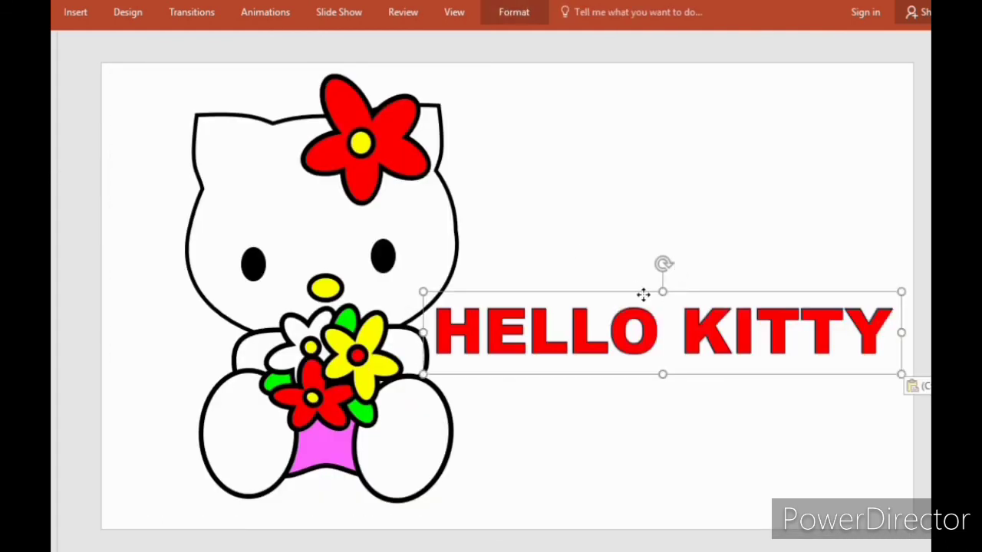
pyautogui.moveTo(643, 294)
pyautogui.mouseDown()
pyautogui.moveTo(655, 280)
pyautogui.moveTo(649, 287)
pyautogui.mouseUp()
pyautogui.click(713, 188)
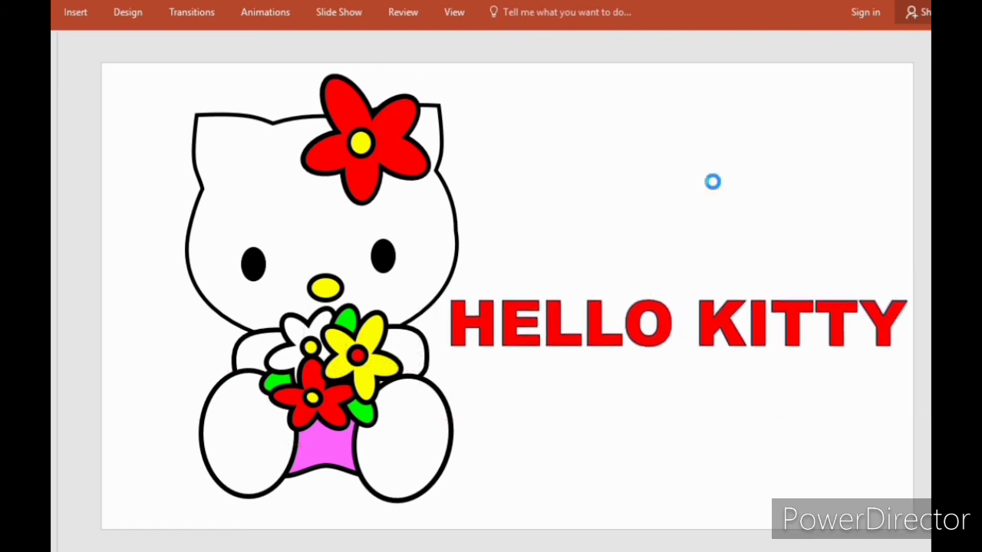